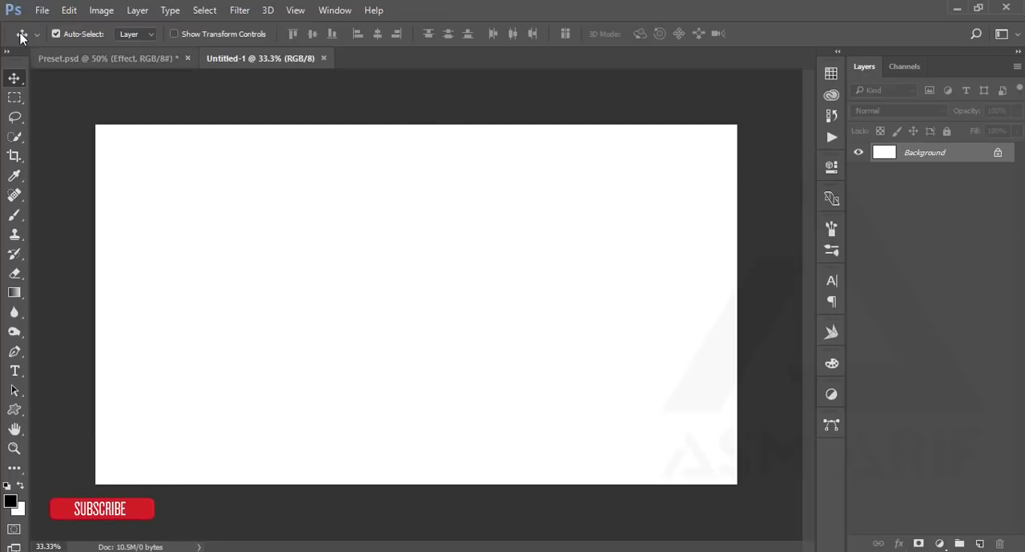
- Place 859370.jpg as an embedded image in the Untitled-1 document and commit the placement
click(41, 10)
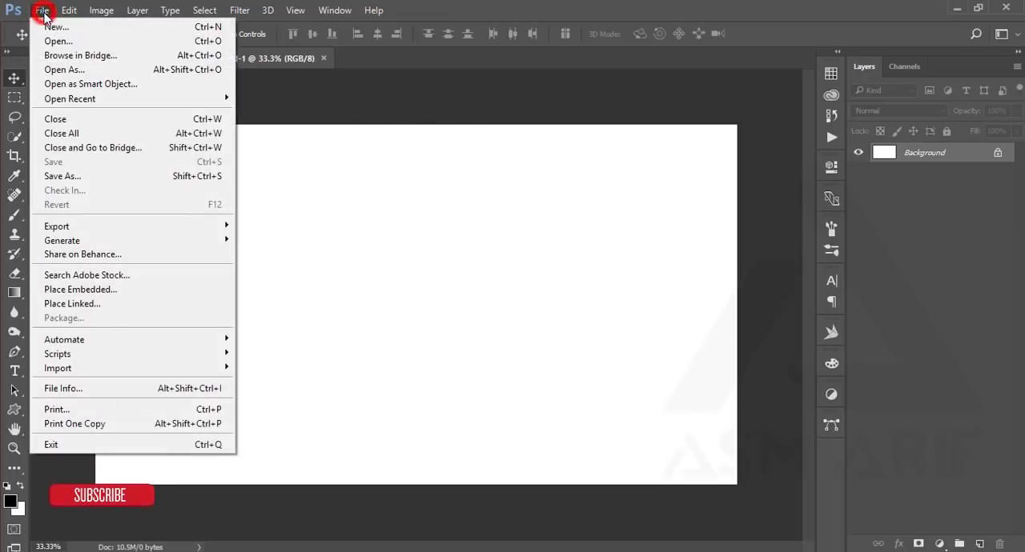
click(76, 289)
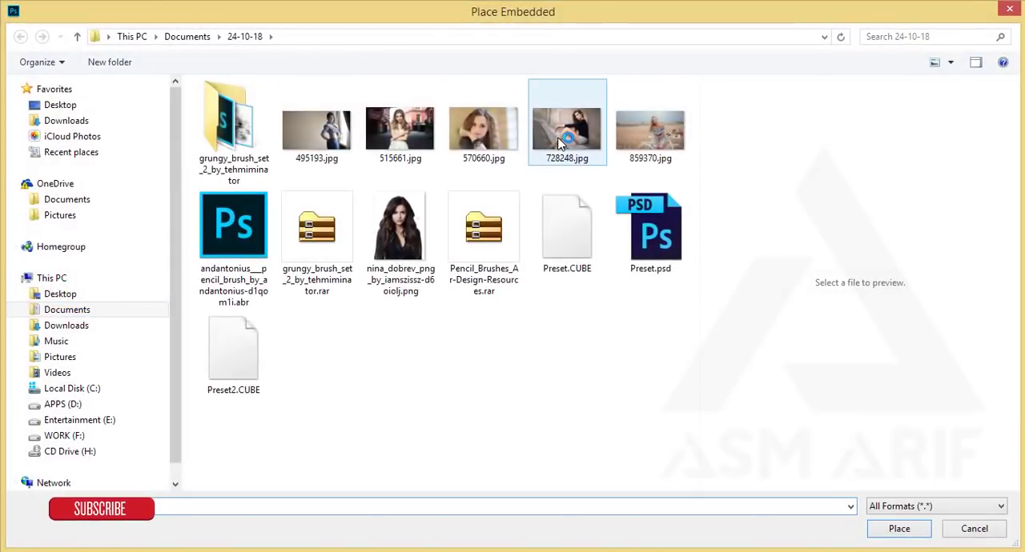
click(320, 134)
click(673, 148)
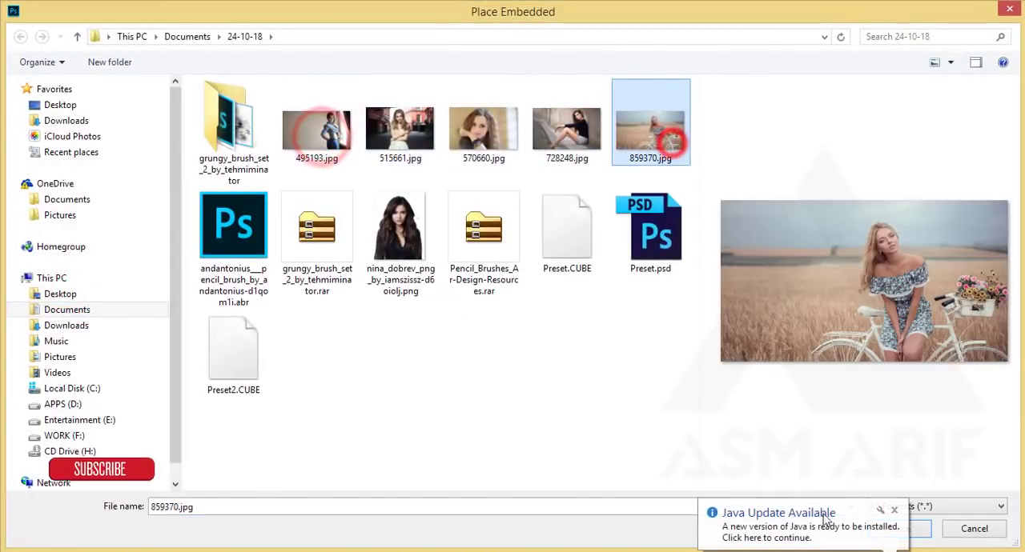
click(893, 528)
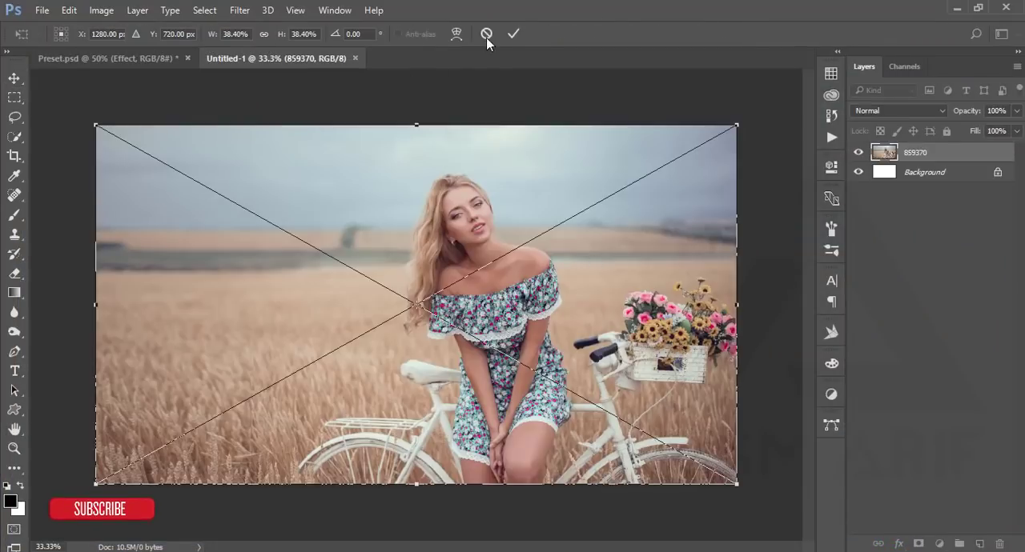
click(514, 34)
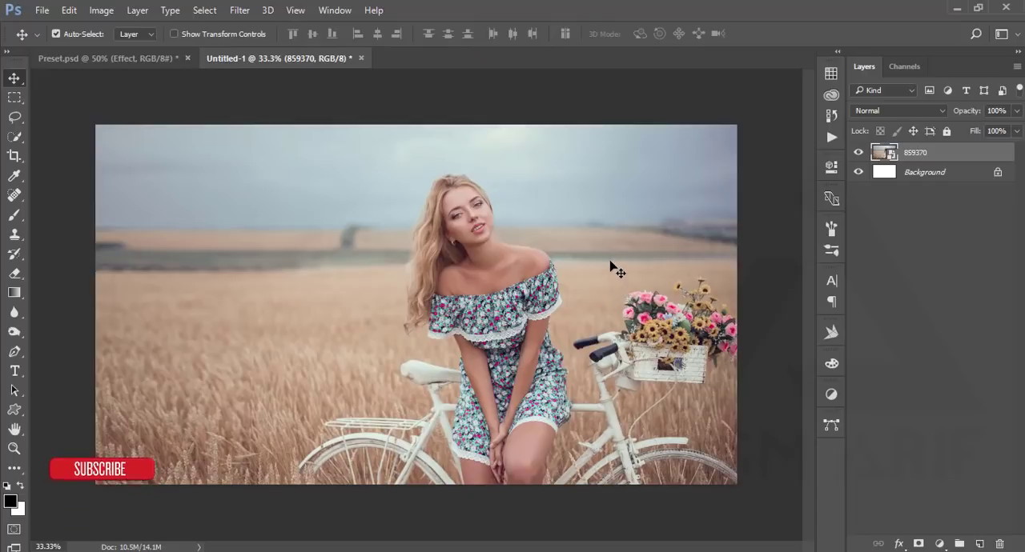
- Rasterize the 859370 layer and convert it back to a smart object
right_click(920, 157)
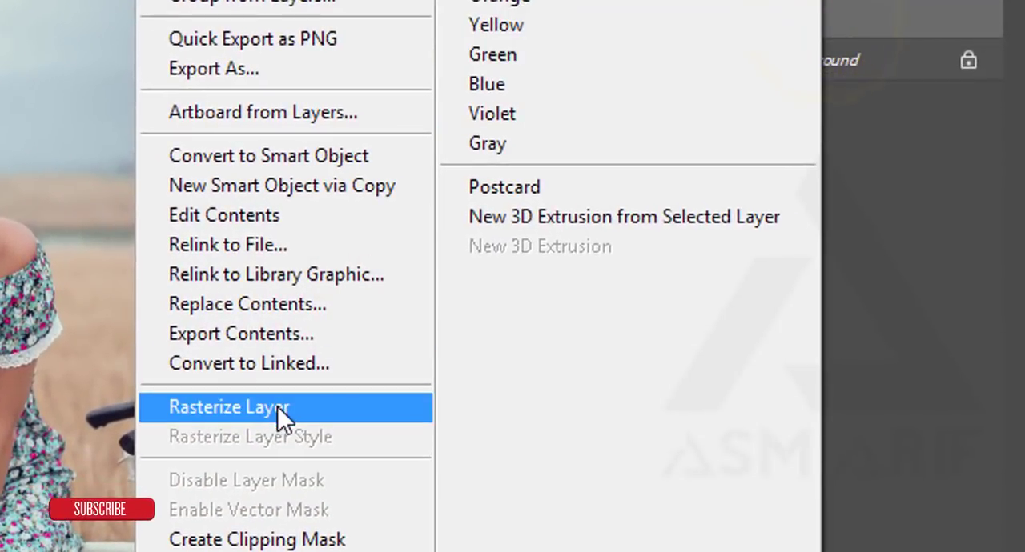
click(277, 406)
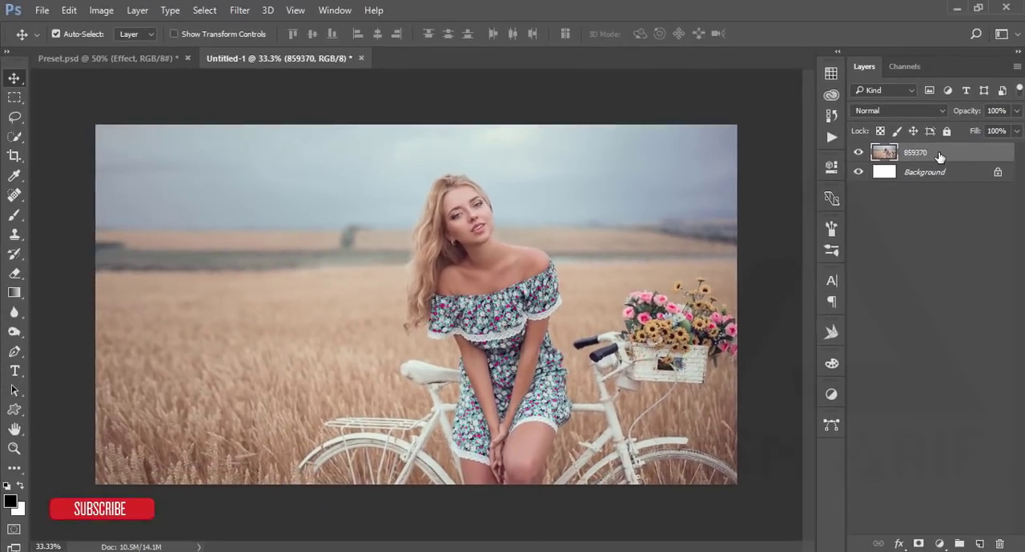
right_click(939, 156)
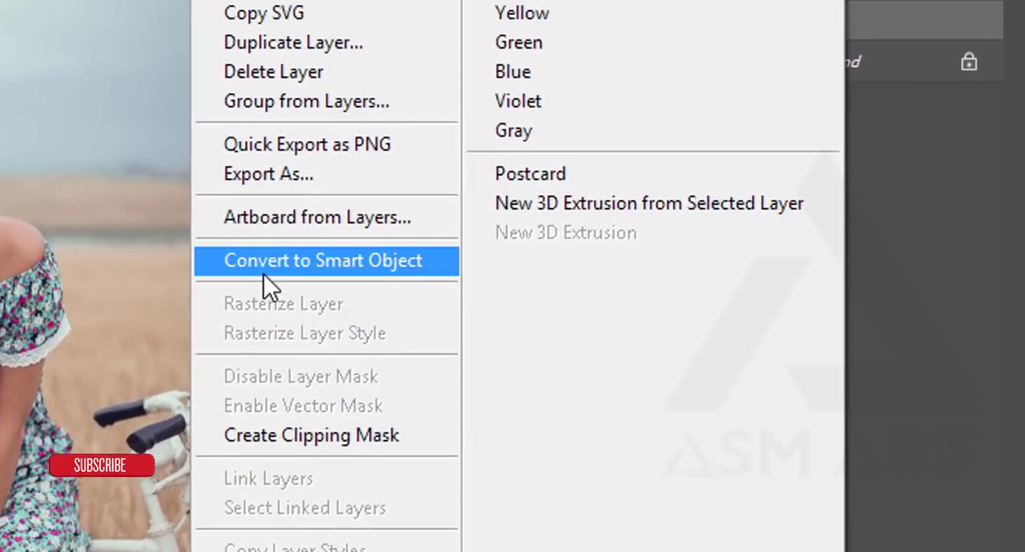
click(265, 274)
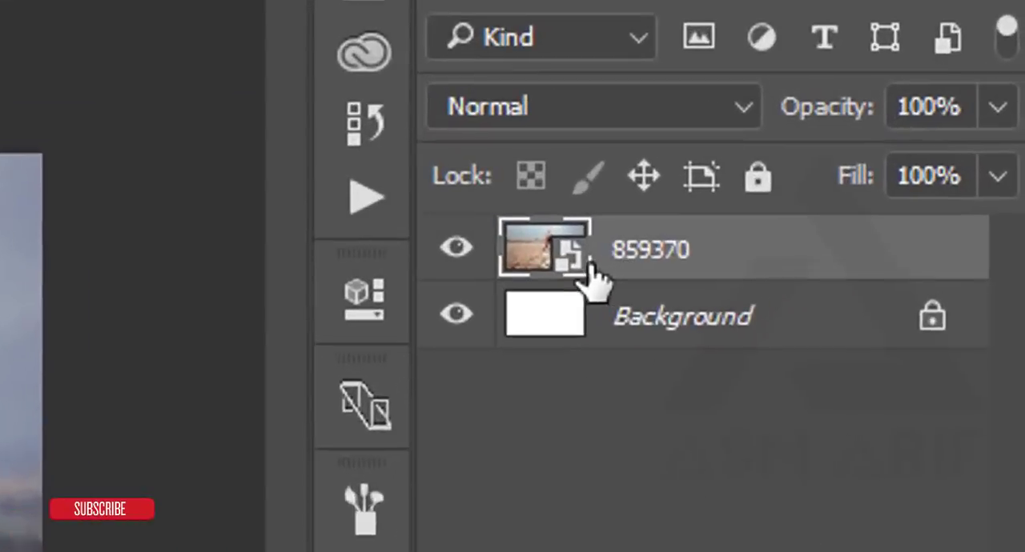
- Open the contents of the 859370 smart object and compare them with the Untitled-1 document
double_click(894, 158)
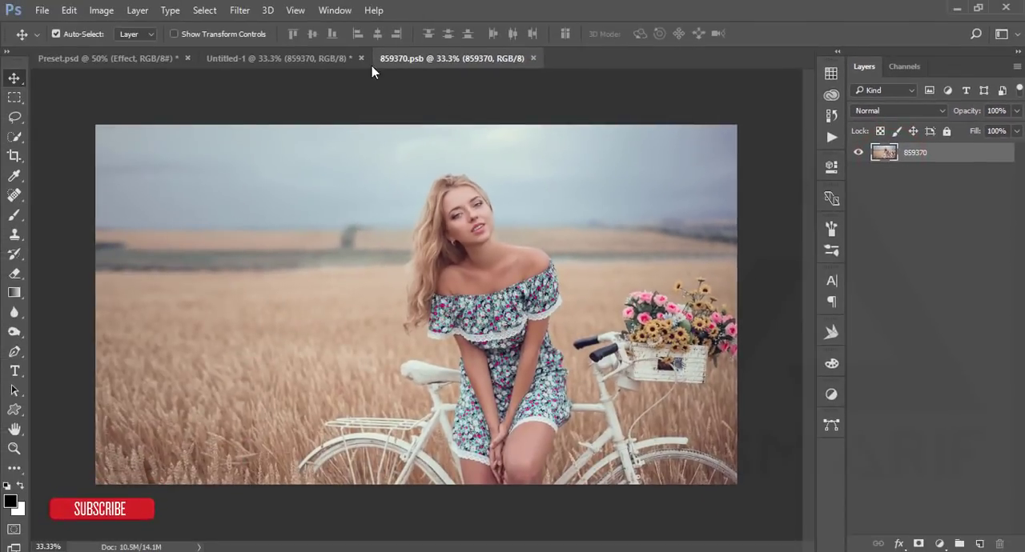
click(328, 57)
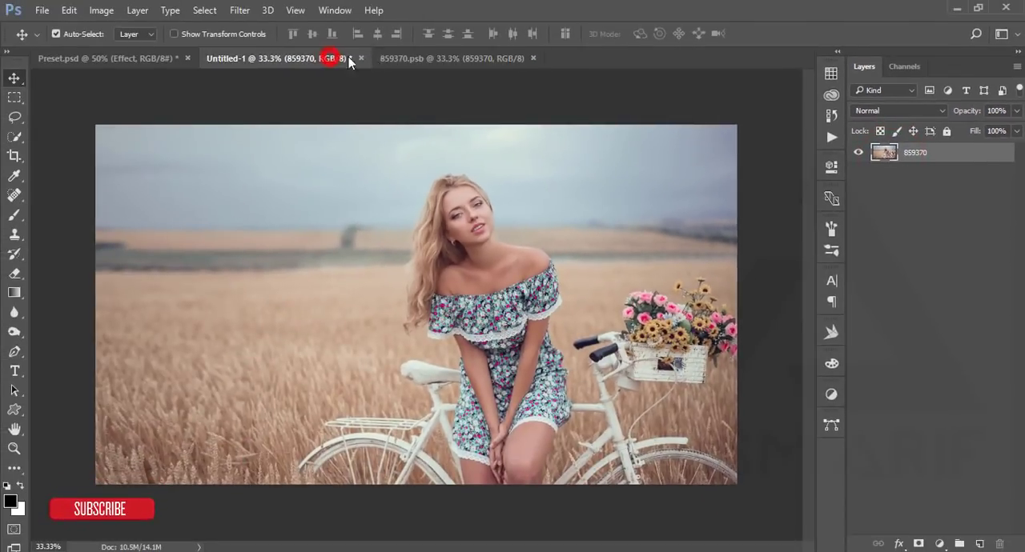
click(432, 57)
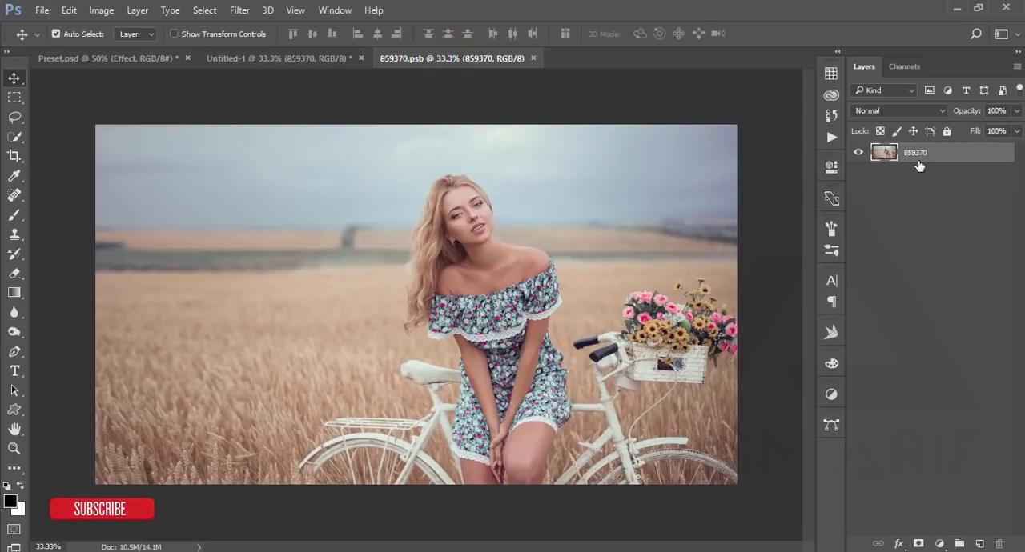
- Place 495193.jpg as an embedded image above the 859370 layer in the smart object contents
click(42, 10)
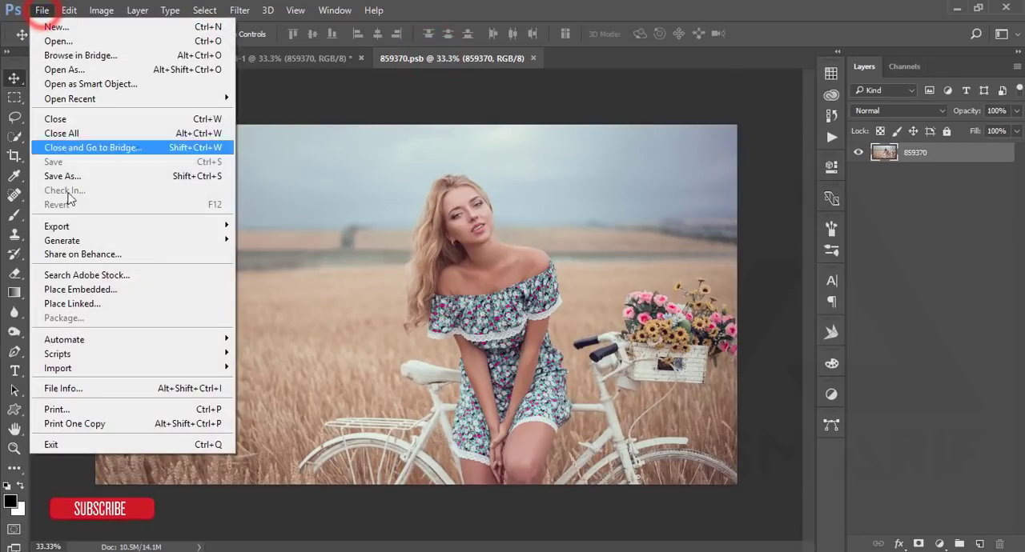
click(85, 293)
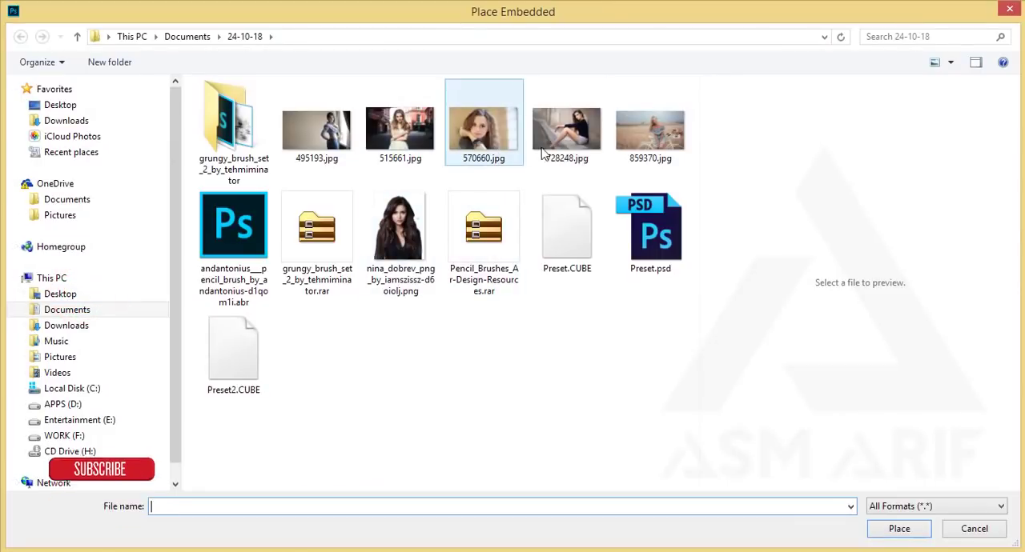
click(329, 141)
click(894, 529)
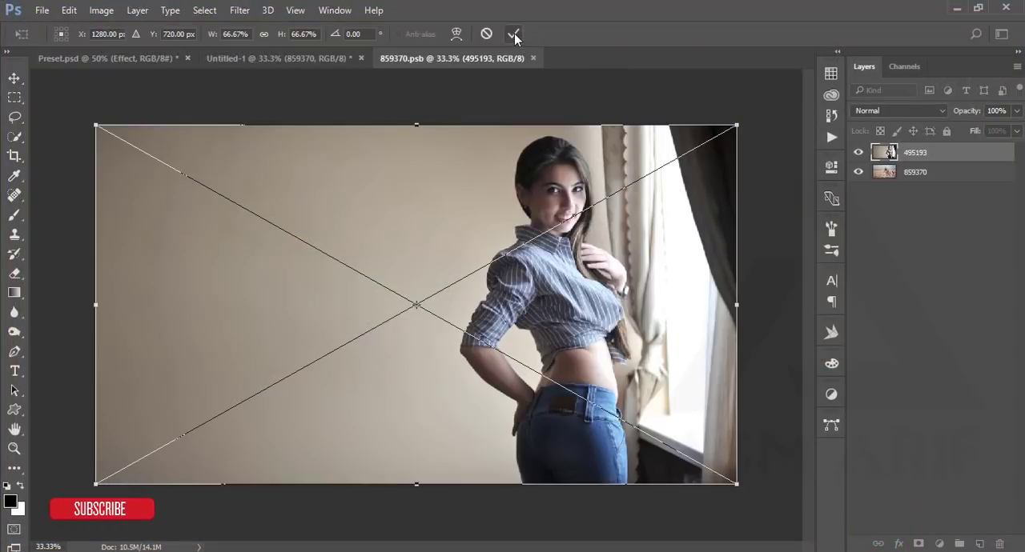
click(514, 34)
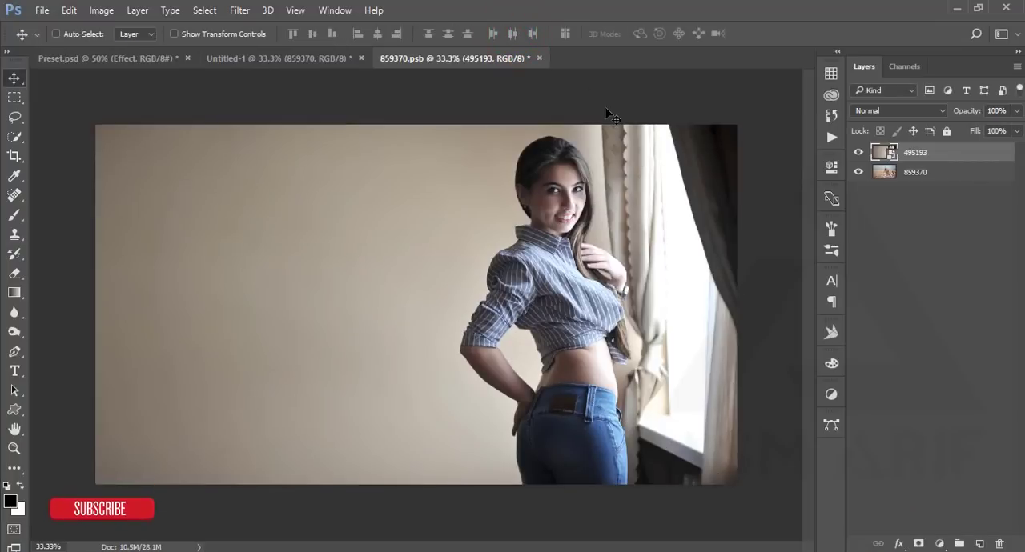
- Save the smart object contents and return to Untitled-1 to view the updated layer
key(ctrl+s)
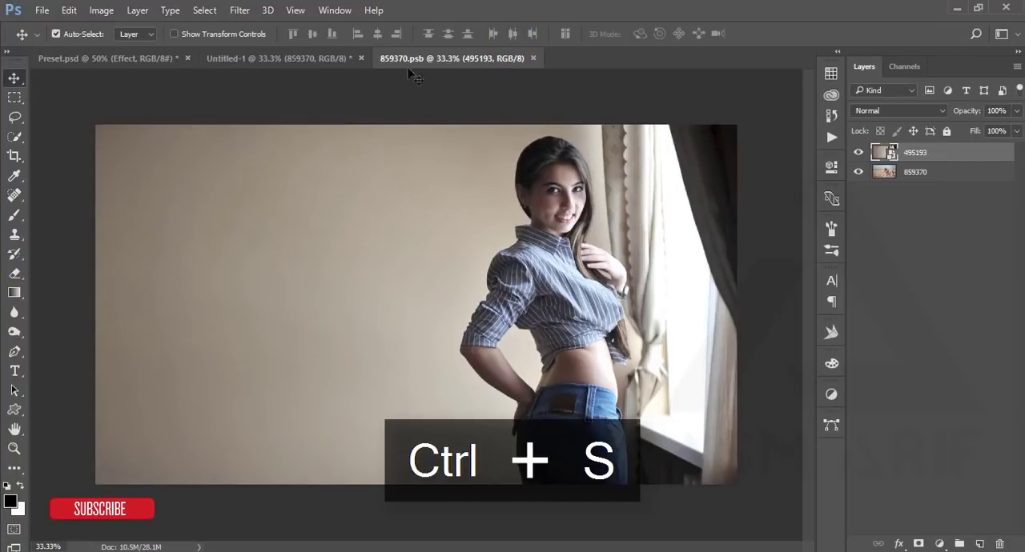
click(316, 59)
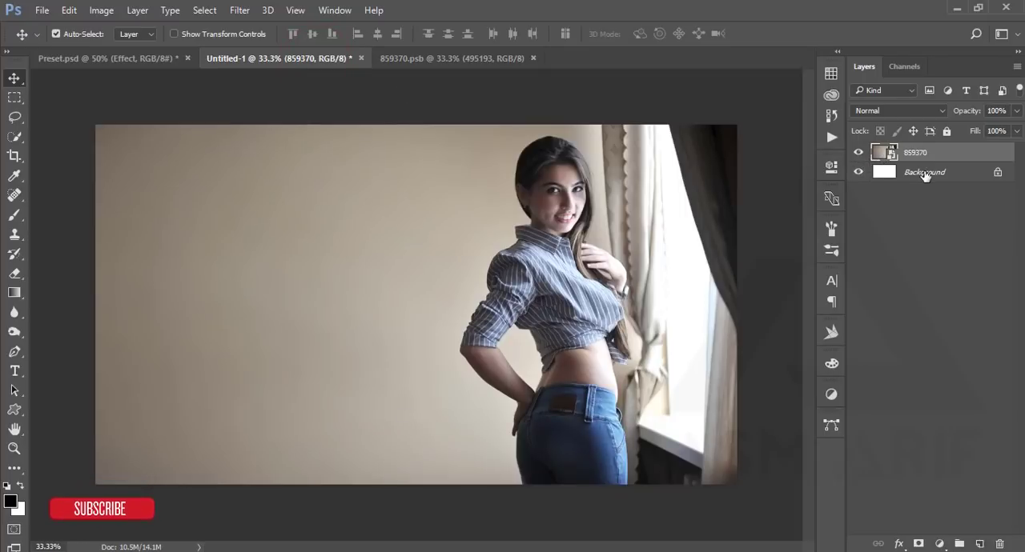
- Close the Untitled-1 document and the 859370.psb smart object file
click(361, 59)
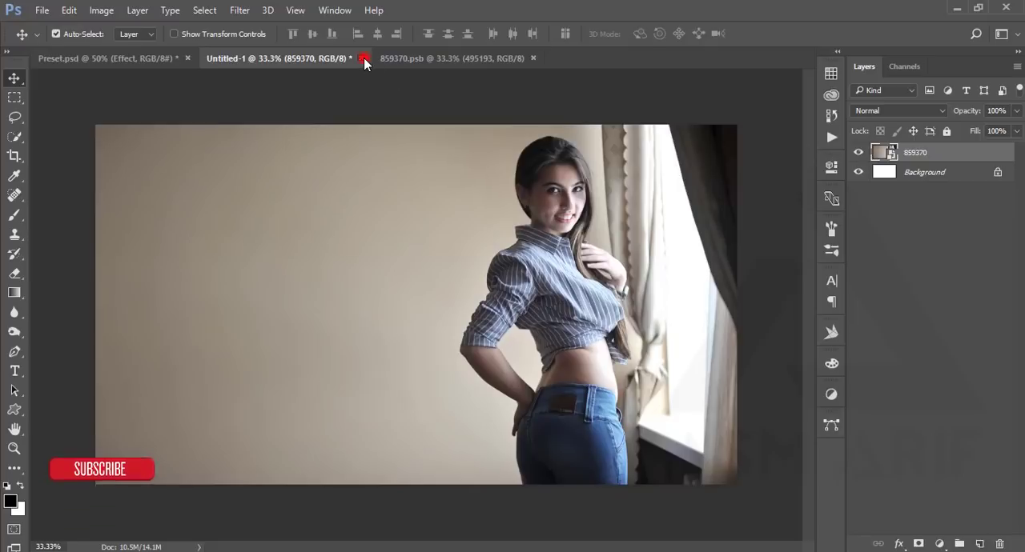
click(506, 221)
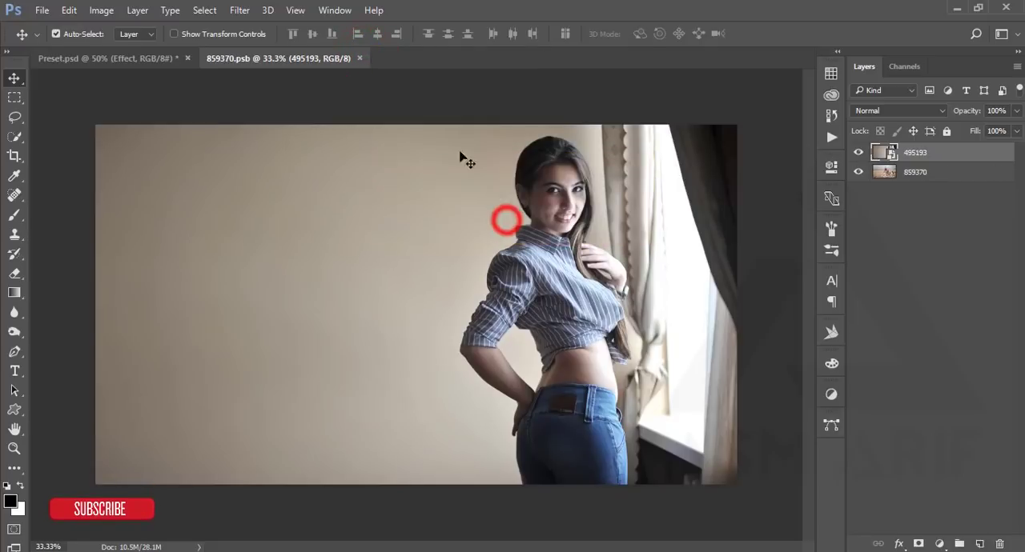
click(360, 58)
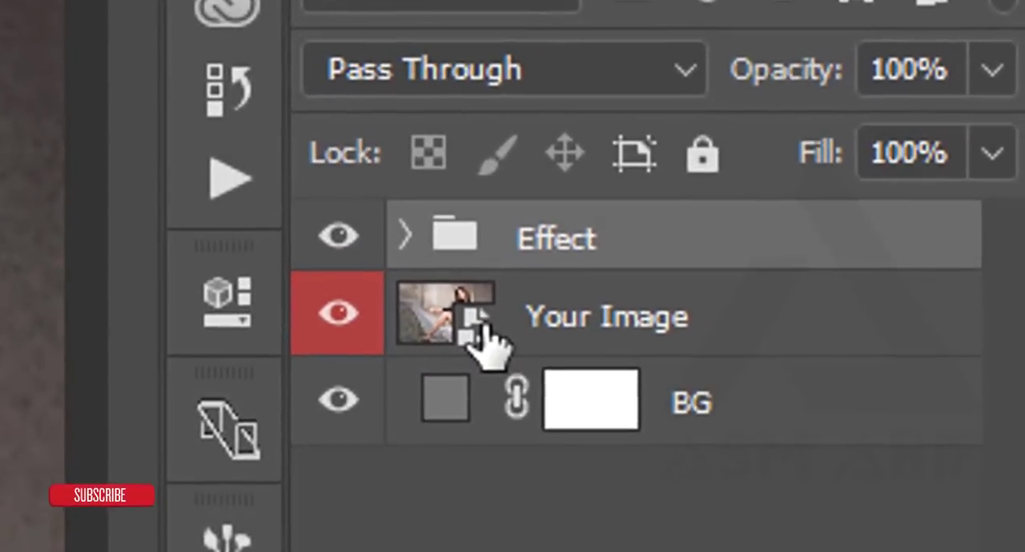
- Open the contents of the Your Image smart object in Preset.psd and place 859370.jpg as an embedded image
double_click(889, 173)
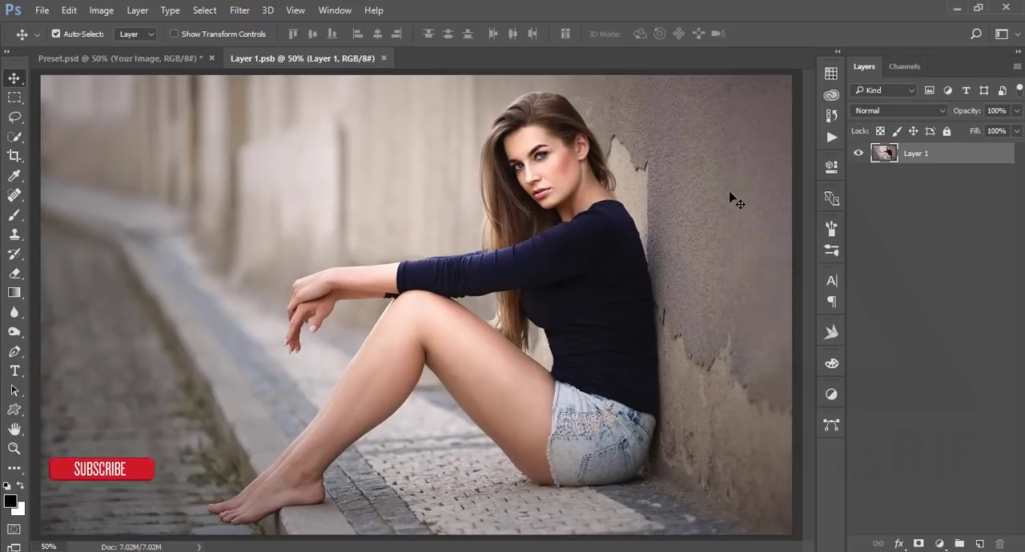
click(49, 14)
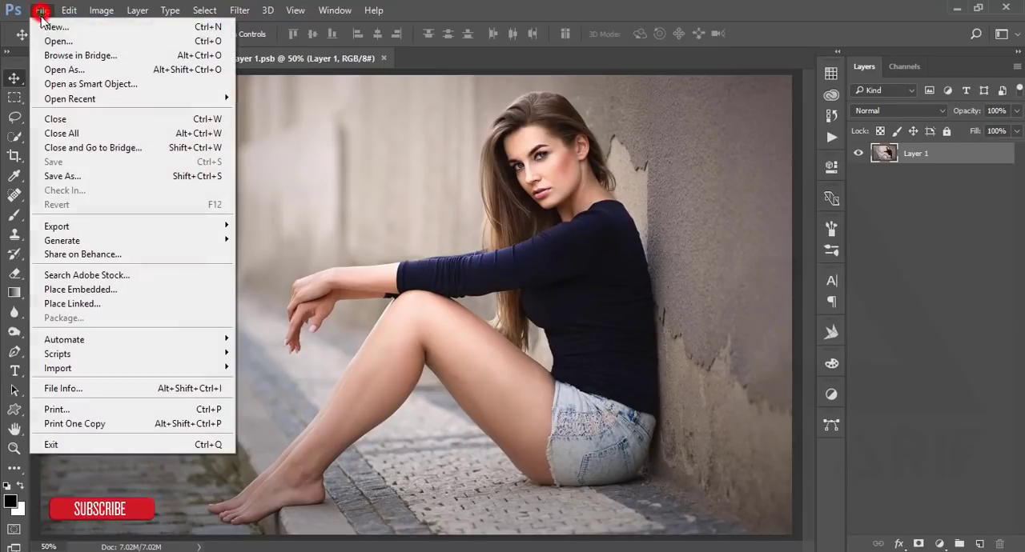
click(90, 285)
double_click(641, 148)
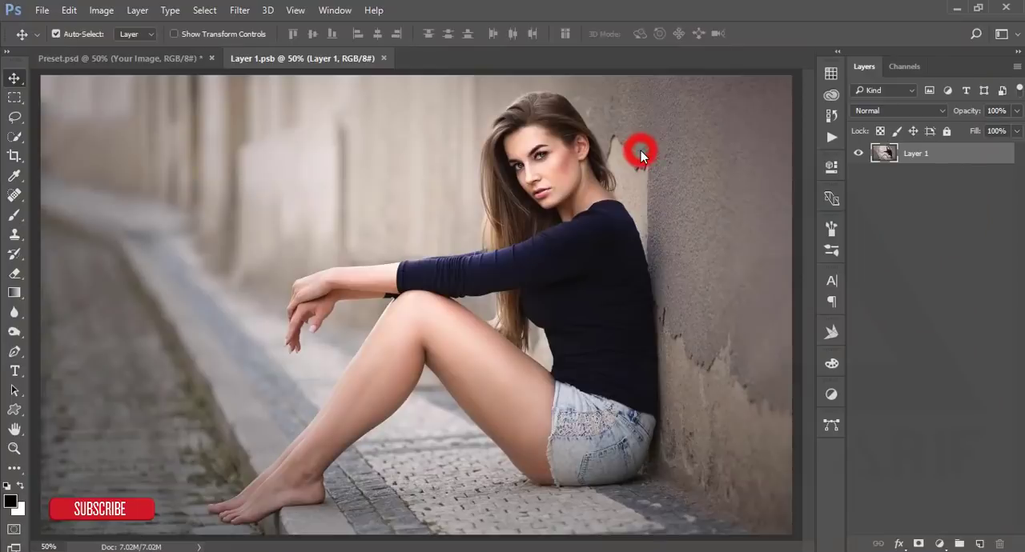
- Enlarge the placed photo to about 21.9% to cover the whole canvas and save the contents back into Preset.psd
scroll(638, 156, down, 2)
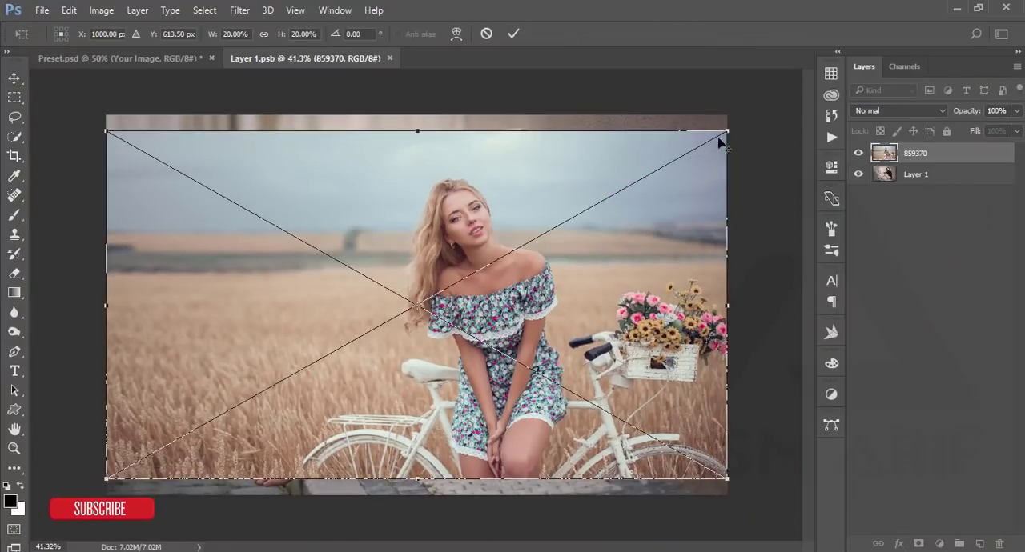
drag(725, 130, 757, 114)
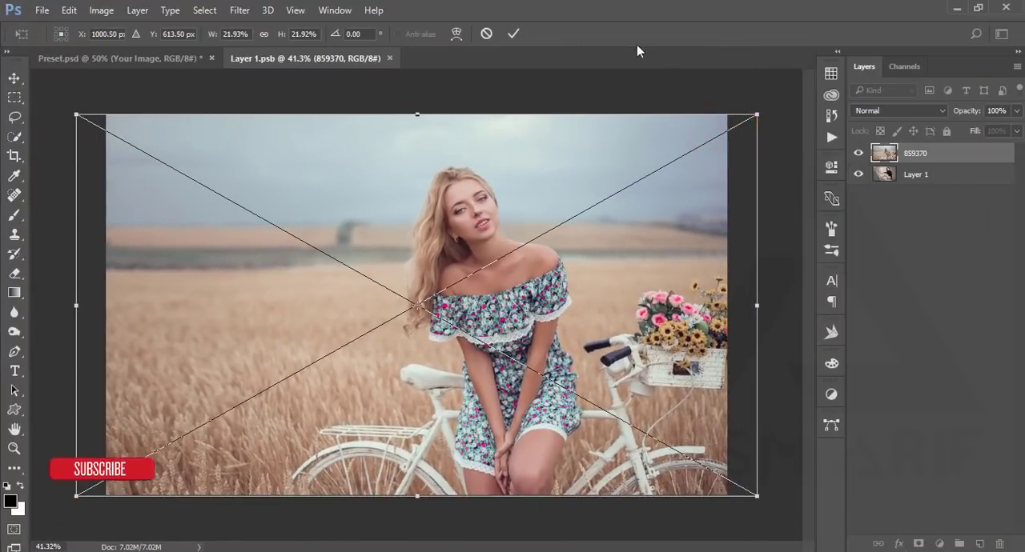
click(516, 33)
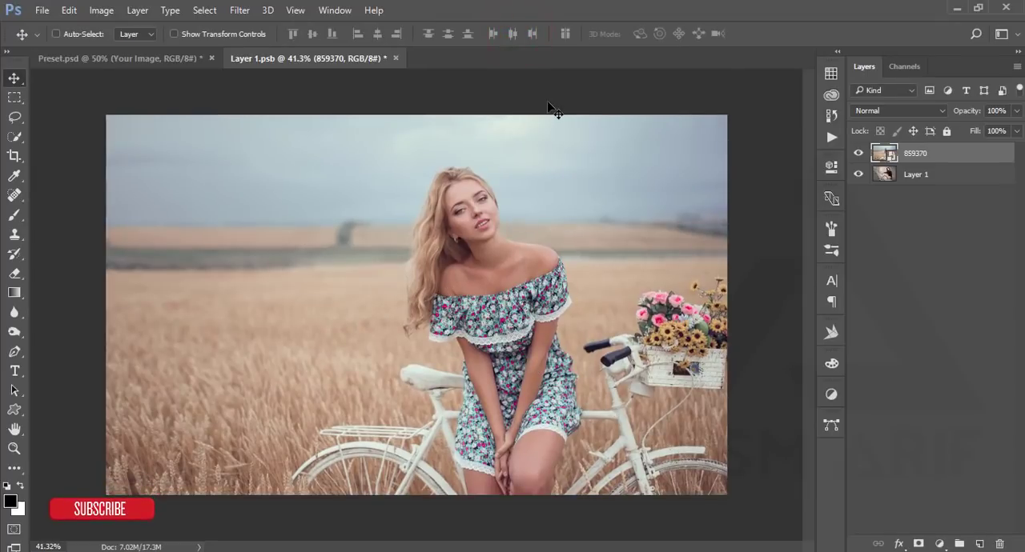
key(ctrl+s)
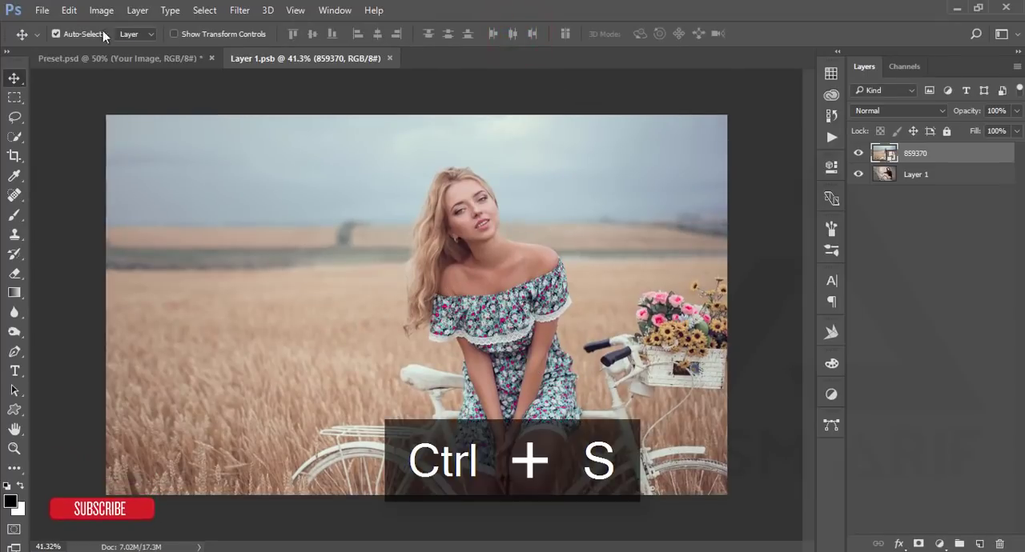
click(121, 56)
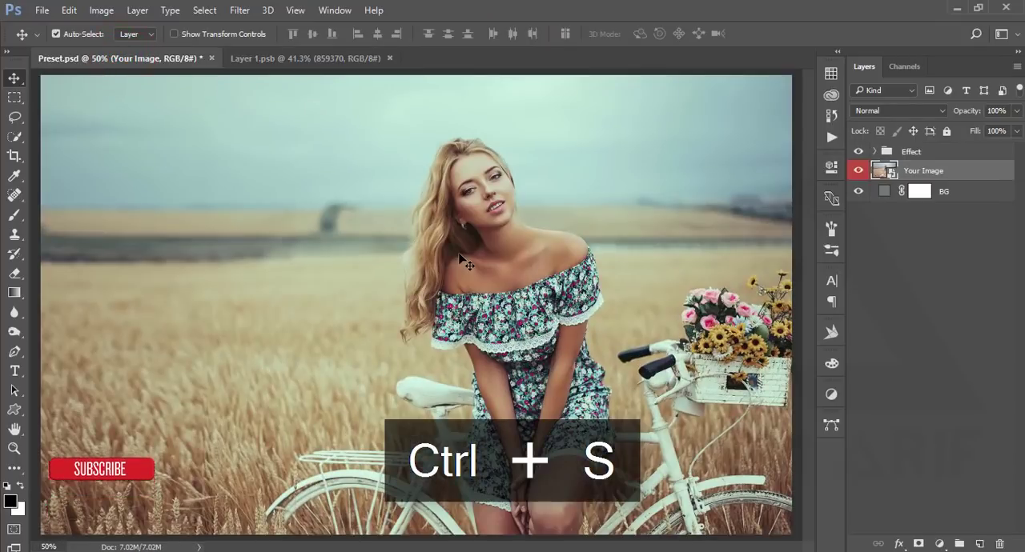
- Undo the photo replacement in the Your Image layer of Preset.psd
key(ctrl+alt+z)
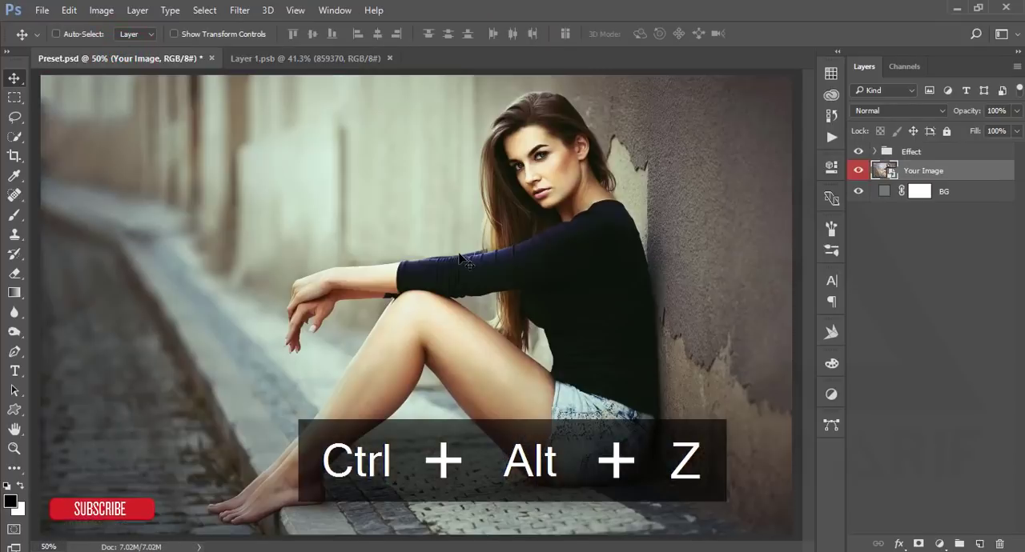
key(ctrl+0)
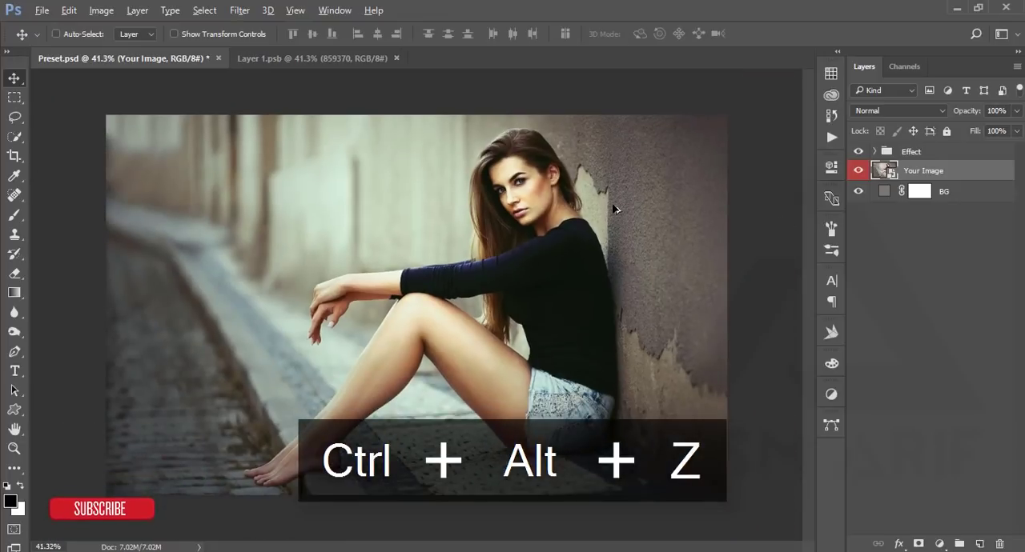
scroll(615, 208, up, 1)
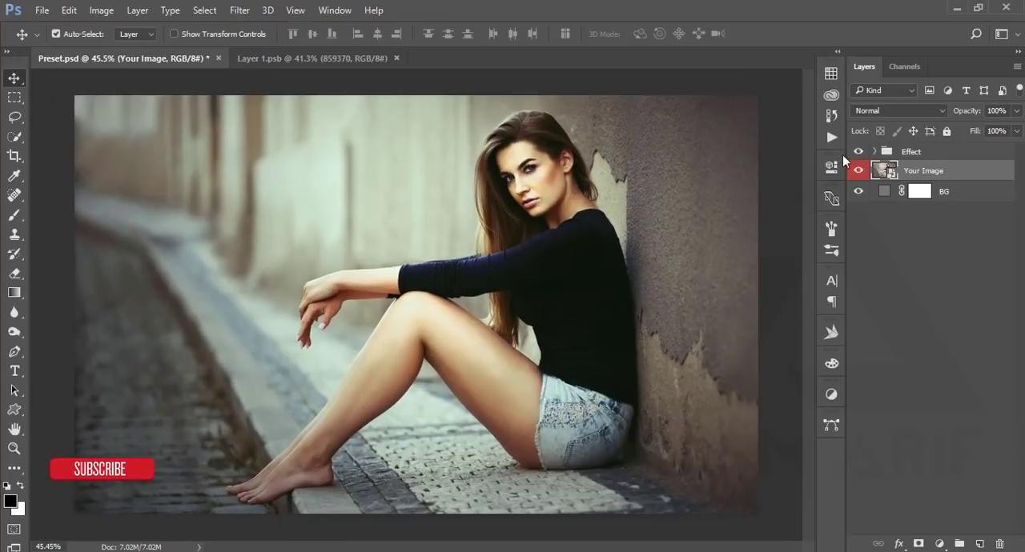
- Expand the Effect group, examine the Gradient Map 1 settings, and compare the image with that layer hidden and shown
click(874, 151)
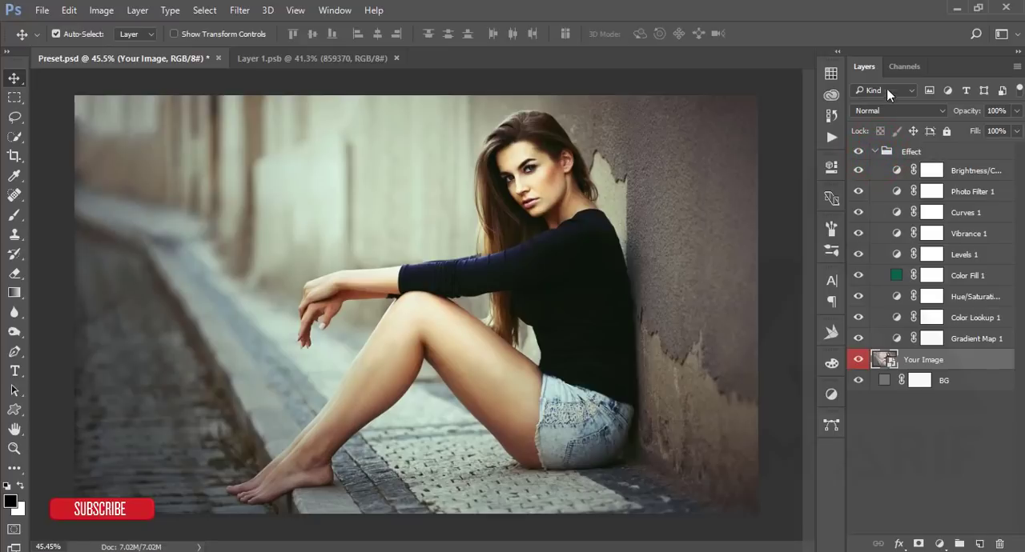
click(897, 340)
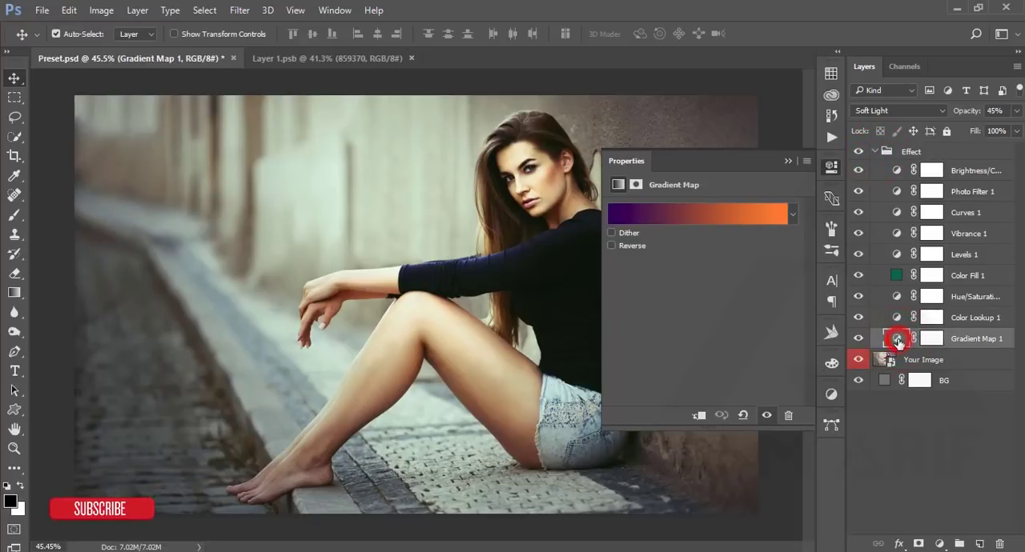
click(863, 339)
click(789, 159)
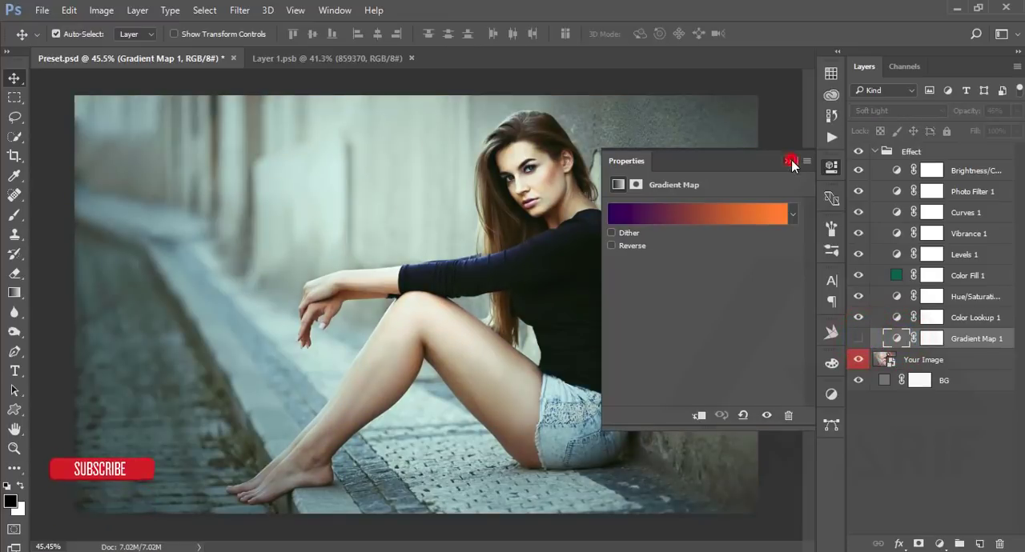
click(859, 338)
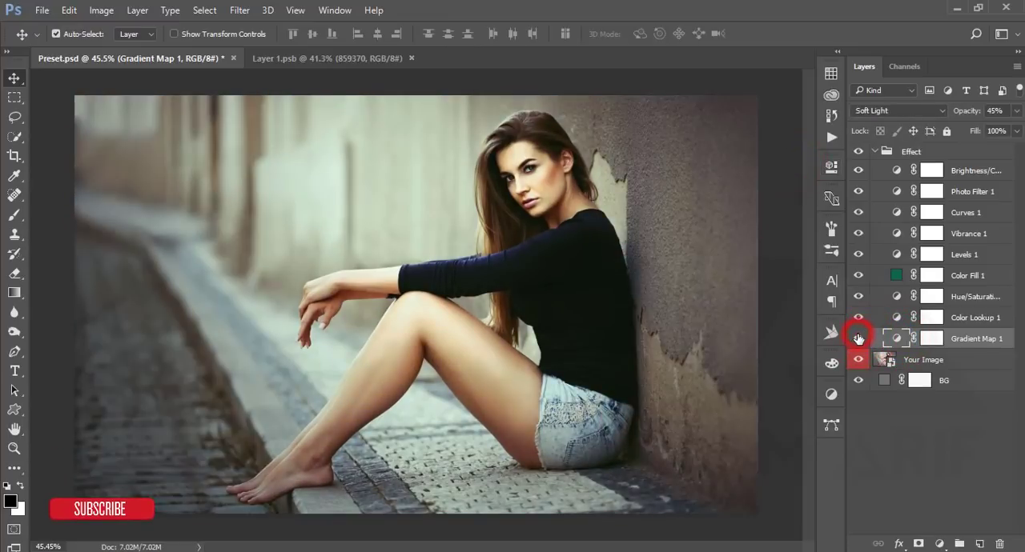
- Compare the image with the Gradient Map 1, Color Lookup 1 and Hue/Saturation layers hidden and shown again
click(859, 338)
click(859, 339)
click(859, 338)
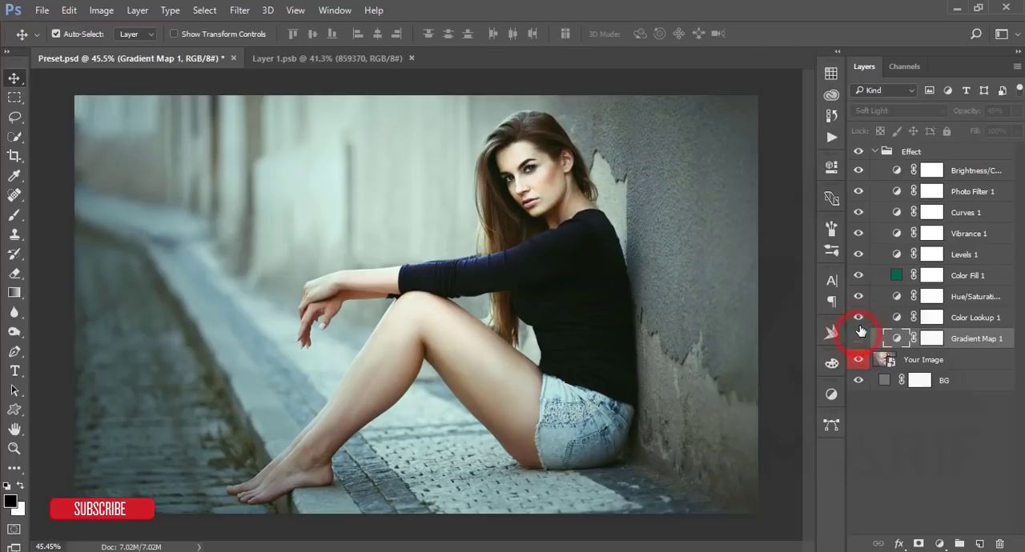
click(863, 320)
click(862, 319)
click(862, 319)
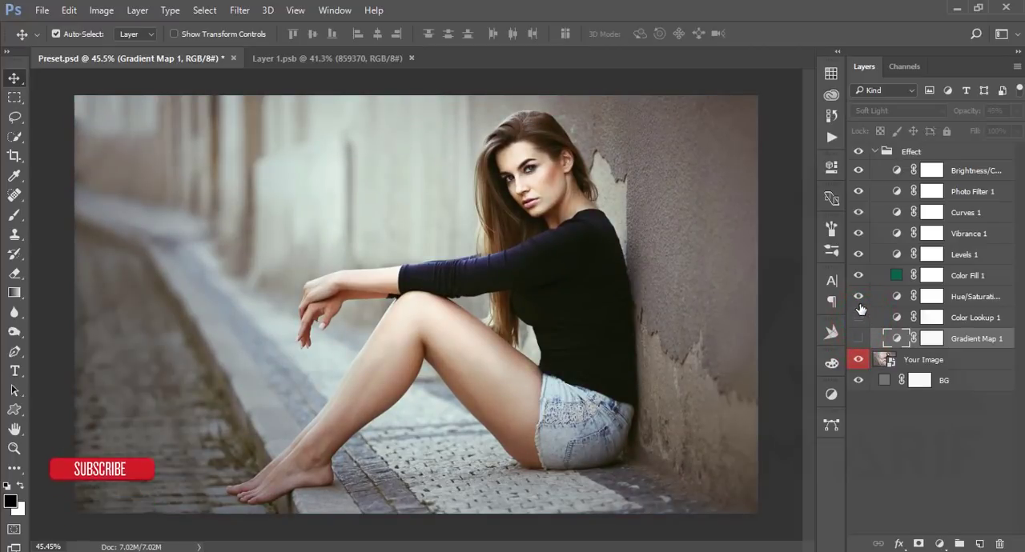
click(858, 295)
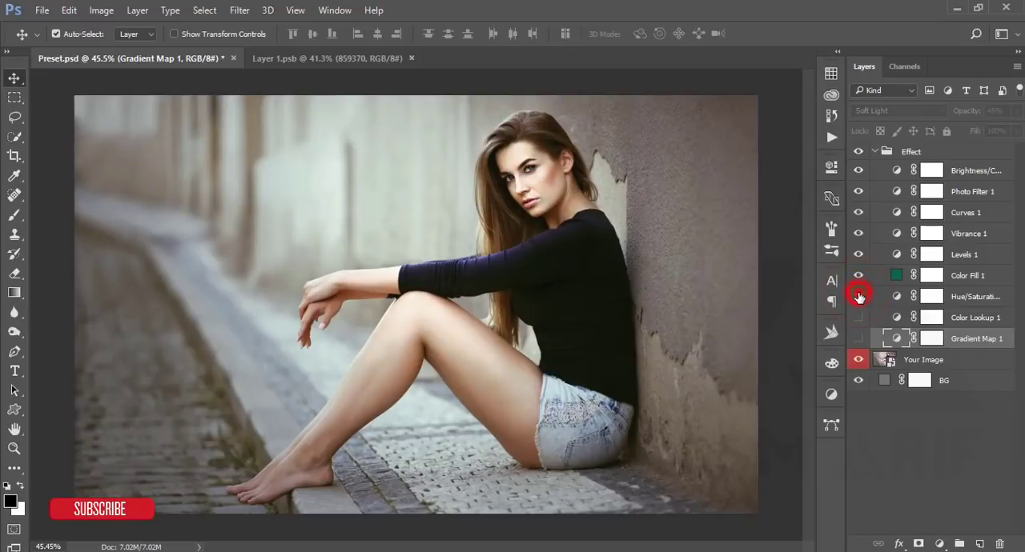
click(858, 339)
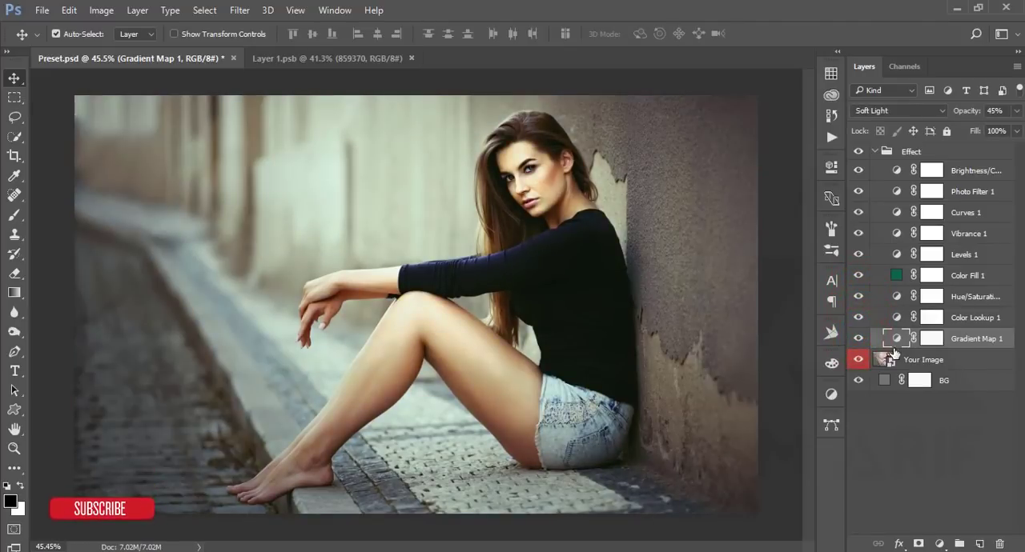
- Try the Red, Green preset in the Gradient Map 1 gradient and recolour its starting stop to 007fe1
double_click(897, 339)
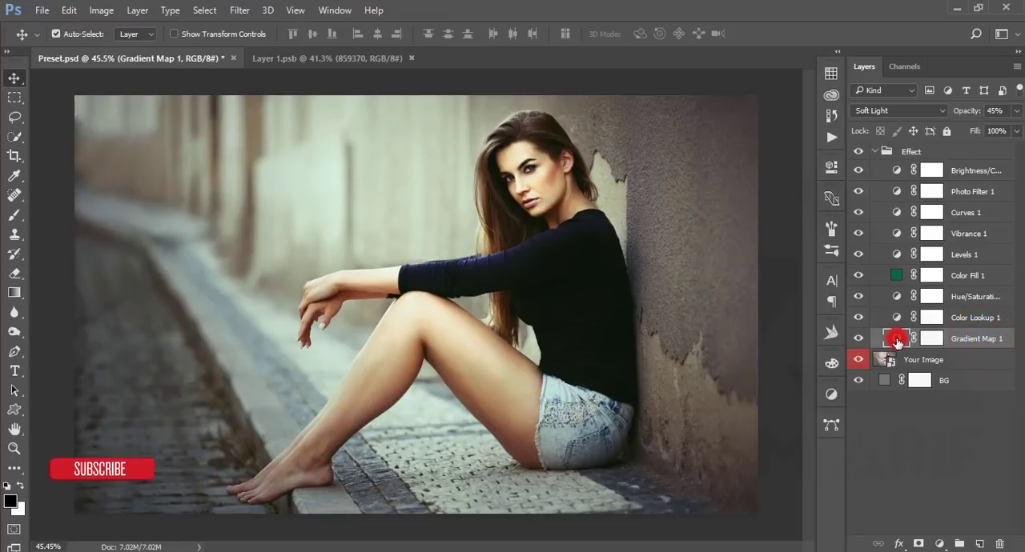
click(675, 213)
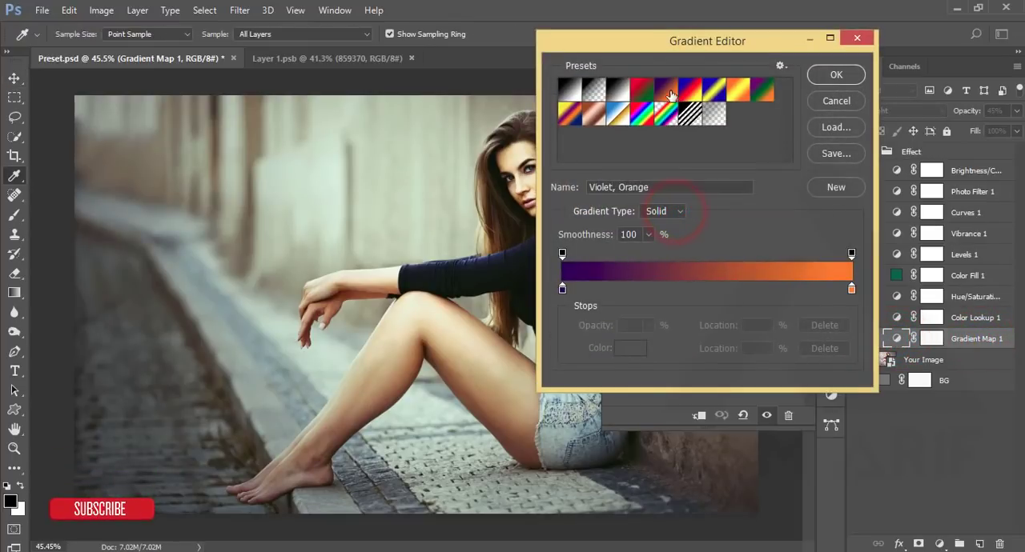
click(643, 92)
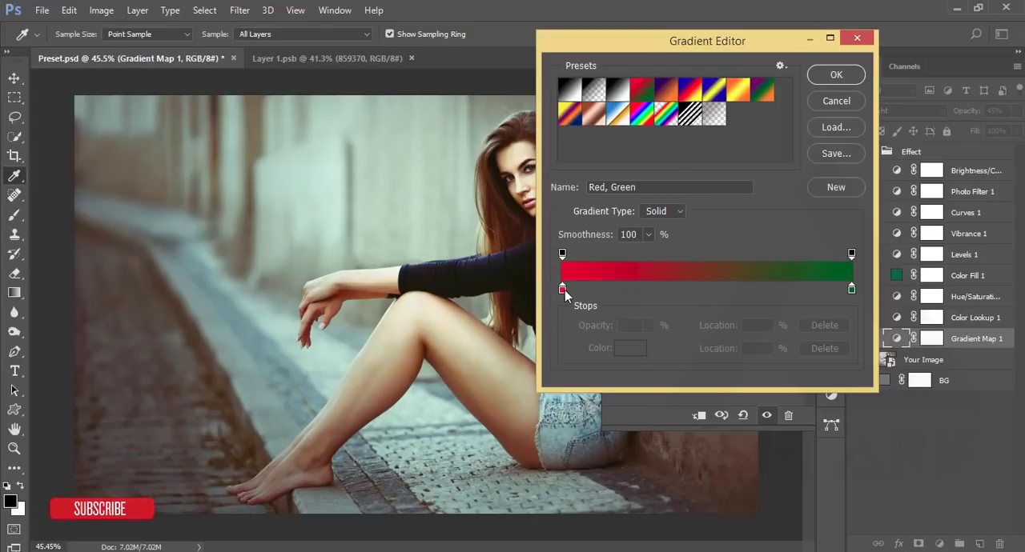
click(628, 350)
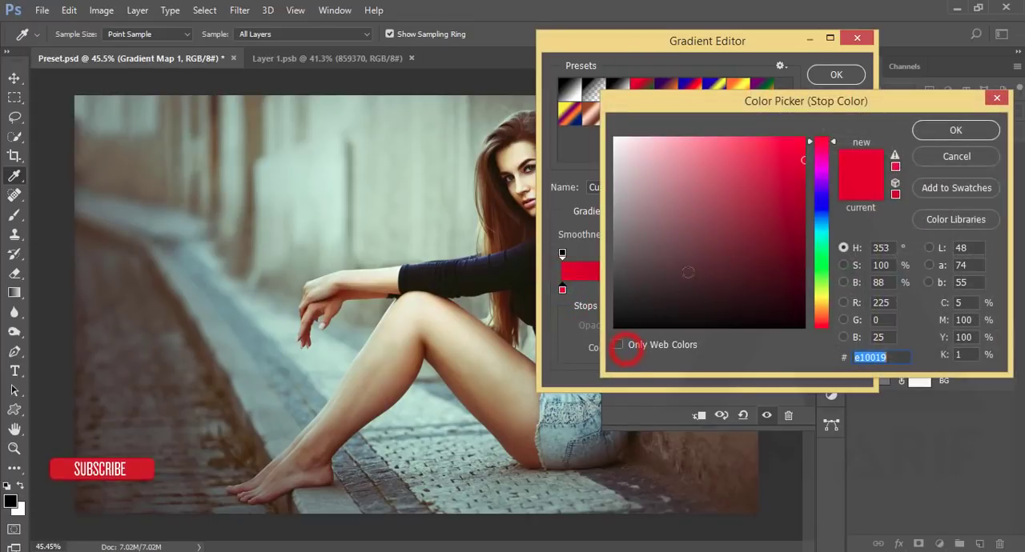
drag(823, 163, 817, 219)
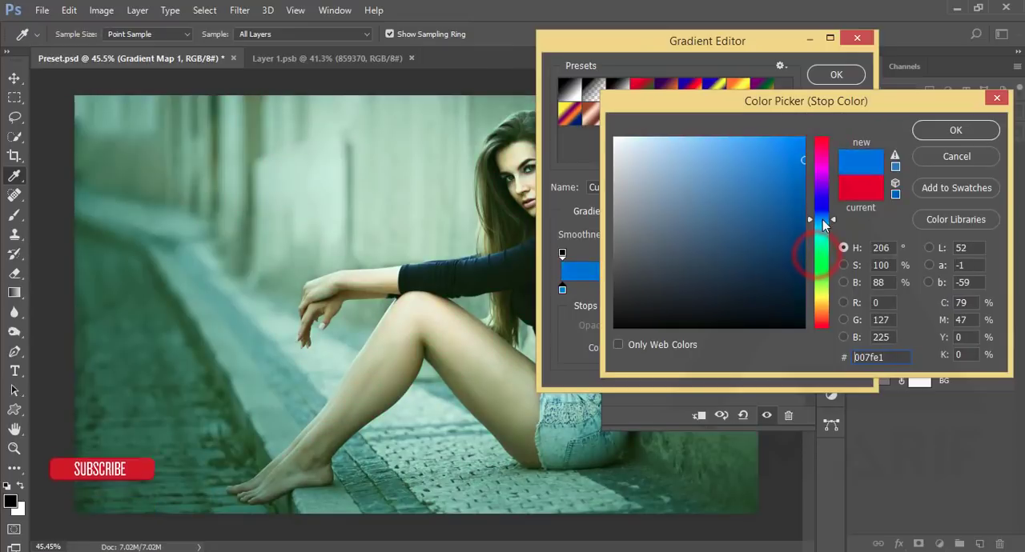
click(955, 130)
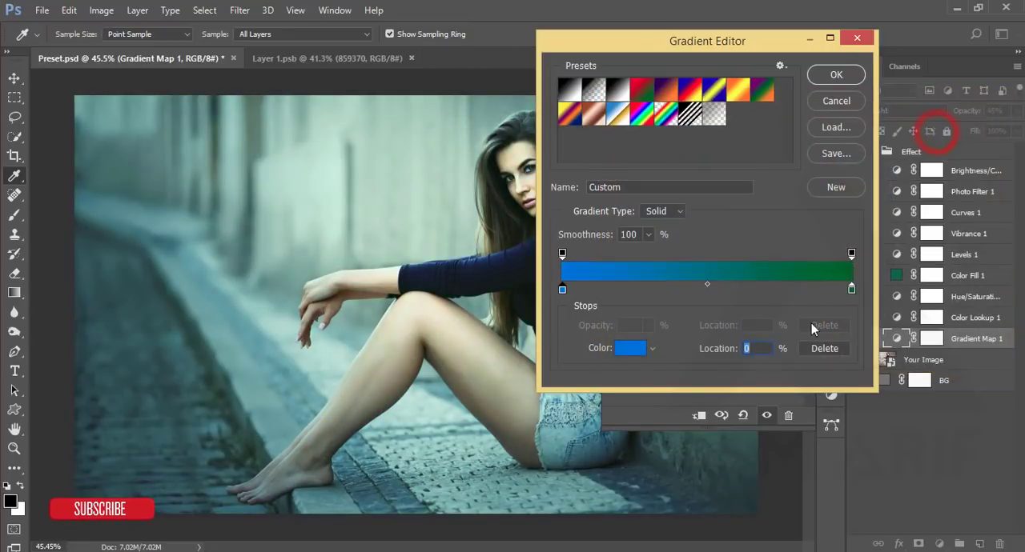
- Try other colours for the gradient's end stop, discard all the gradient edits, and close the Gradient Map 1 settings
click(852, 290)
double_click(852, 290)
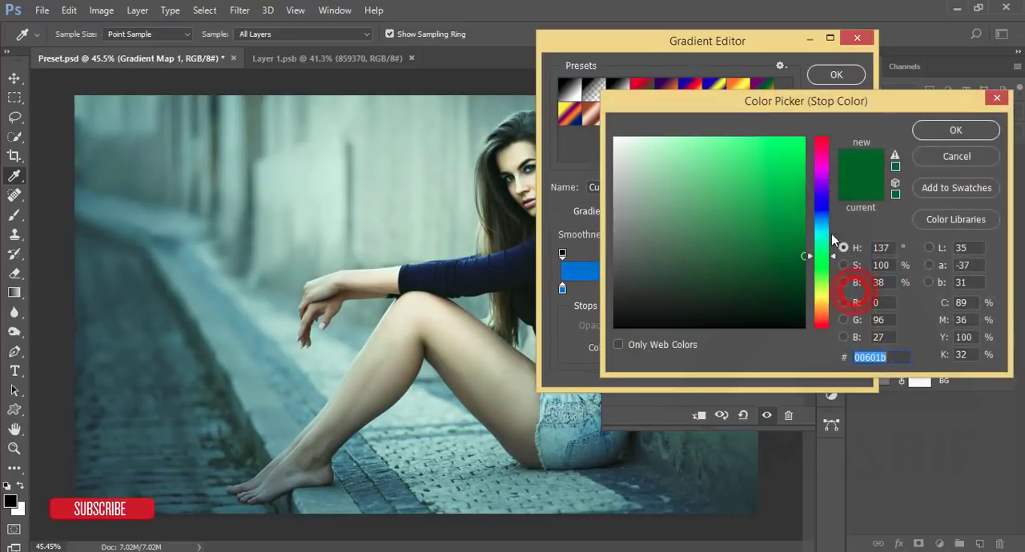
click(820, 173)
click(745, 173)
drag(727, 258, 720, 290)
click(929, 130)
click(859, 39)
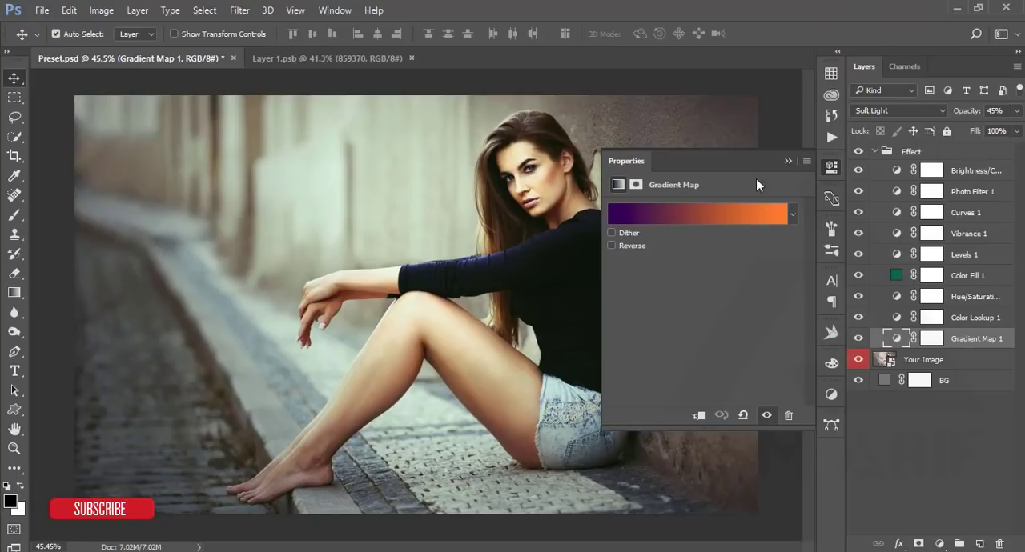
click(787, 160)
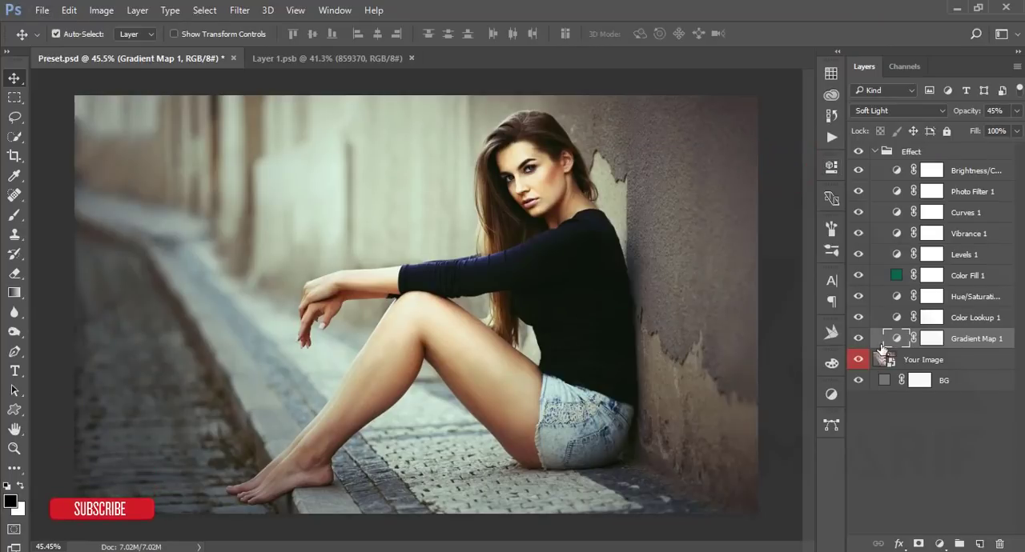
- Compare the image without Color Lookup 1, and try its Fuji F125 Kodak 2393 and Kodak 5218 Kodak 2395 3DLUT files before undoing them
click(859, 318)
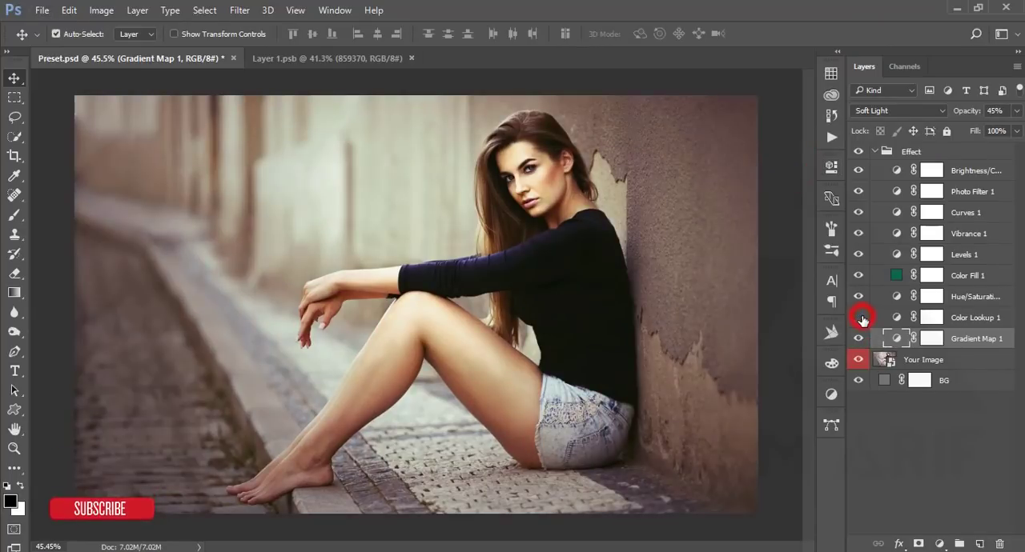
click(859, 318)
click(892, 317)
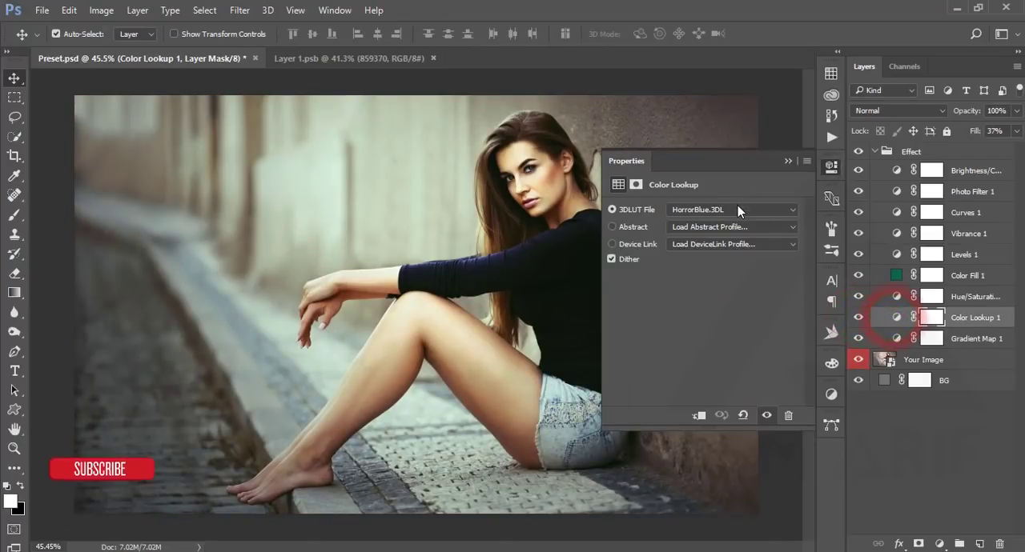
click(738, 206)
click(729, 347)
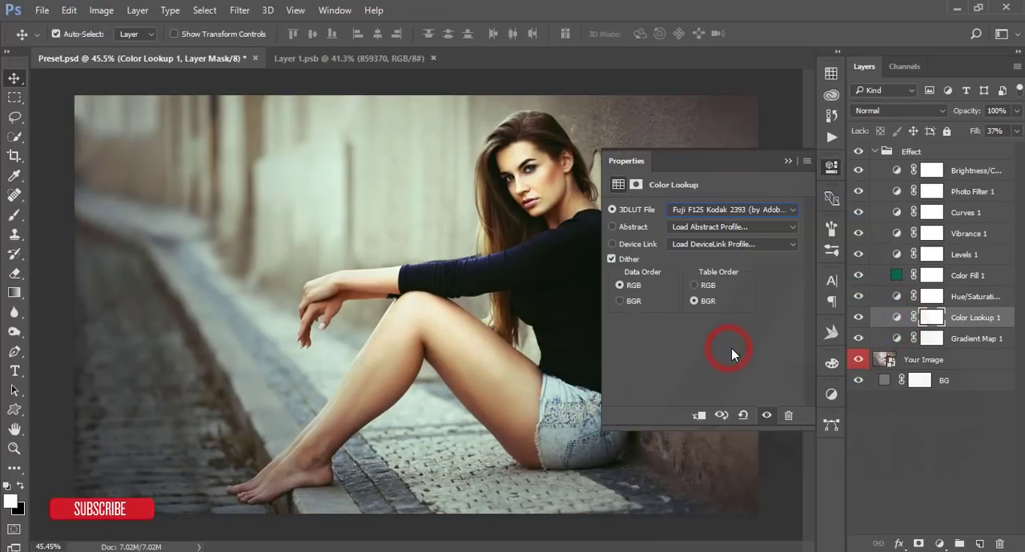
click(728, 212)
click(726, 447)
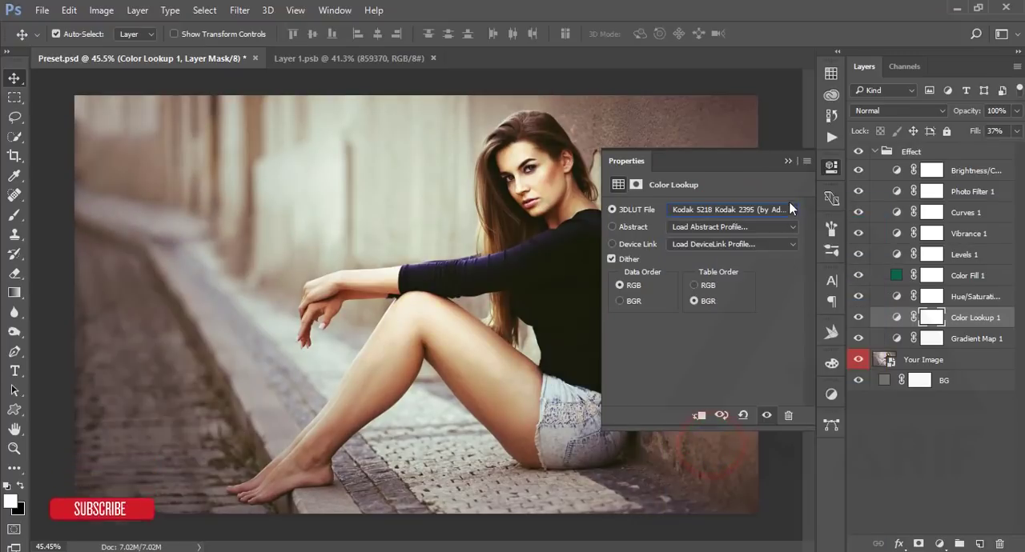
click(788, 161)
key(ctrl+alt+z)
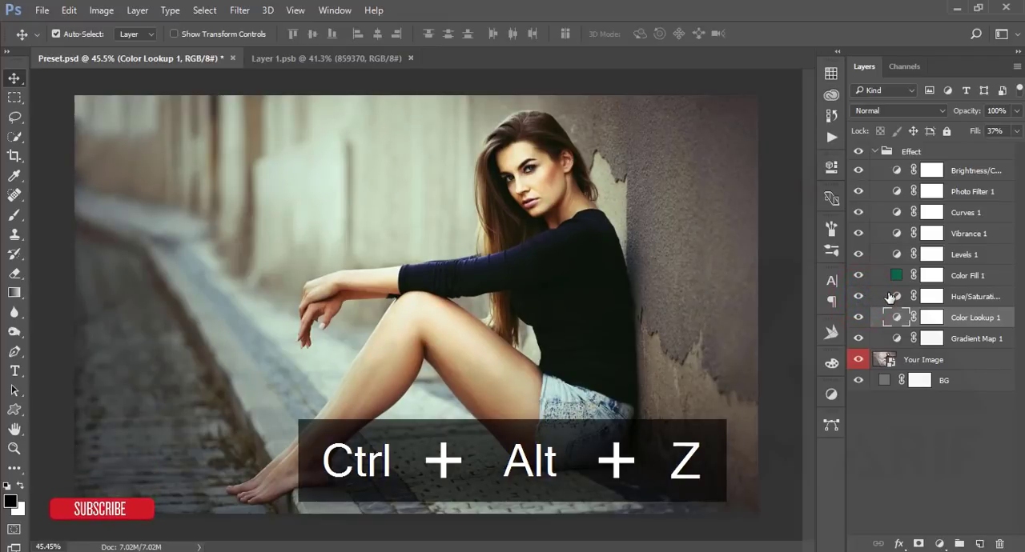
- Try a Hue of +117 on the Hue/Saturation adjustment layer and undo the change
double_click(893, 296)
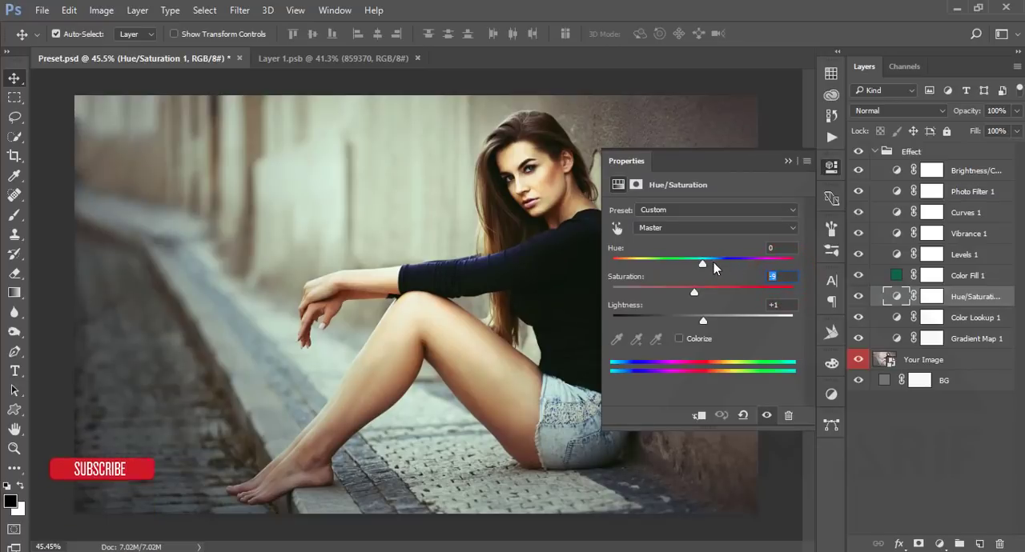
drag(703, 263, 770, 265)
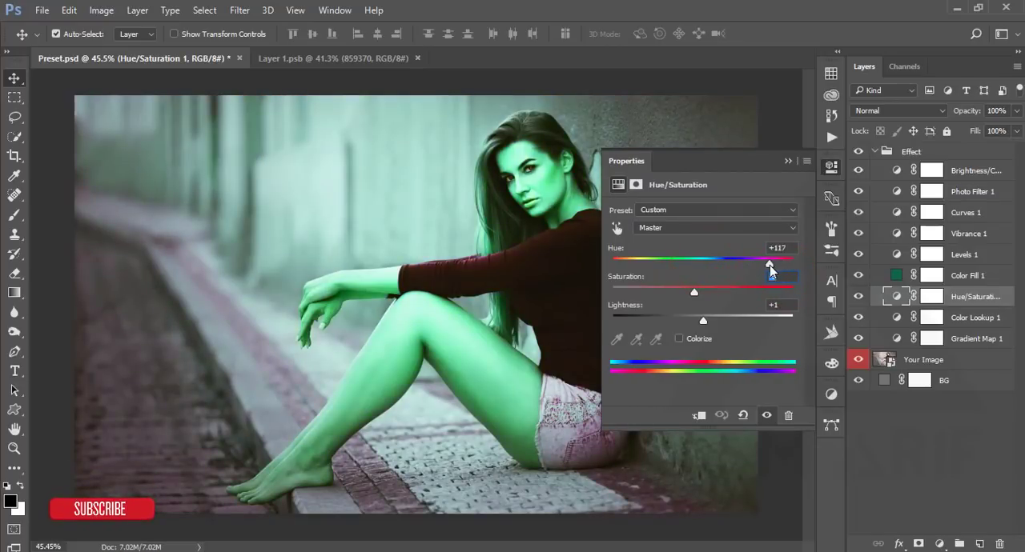
click(789, 162)
key(ctrl+alt+z)
key(ctrl+alt+z)
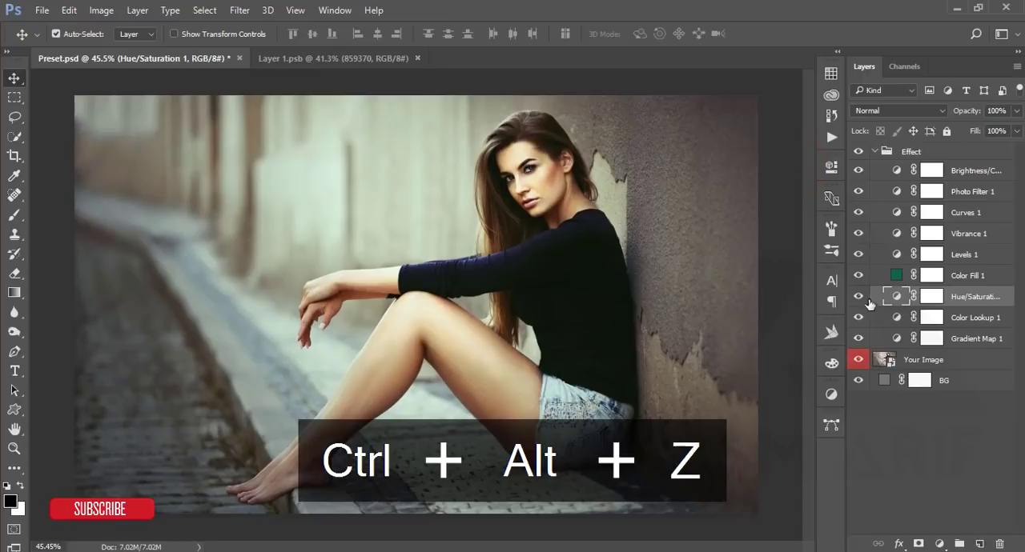
- Try different fill colours on Color Fill 1, including 15071a, 7e269e and 032016, and cancel the colour change
double_click(896, 278)
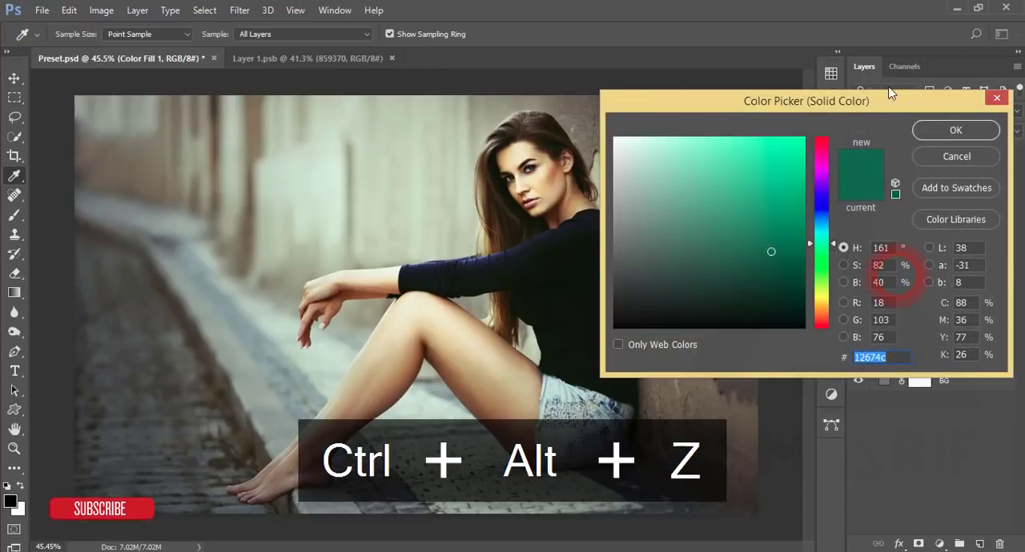
mouse_move(914, 110)
mouse_down()
mouse_move(905, 103)
mouse_move(917, 96)
mouse_up()
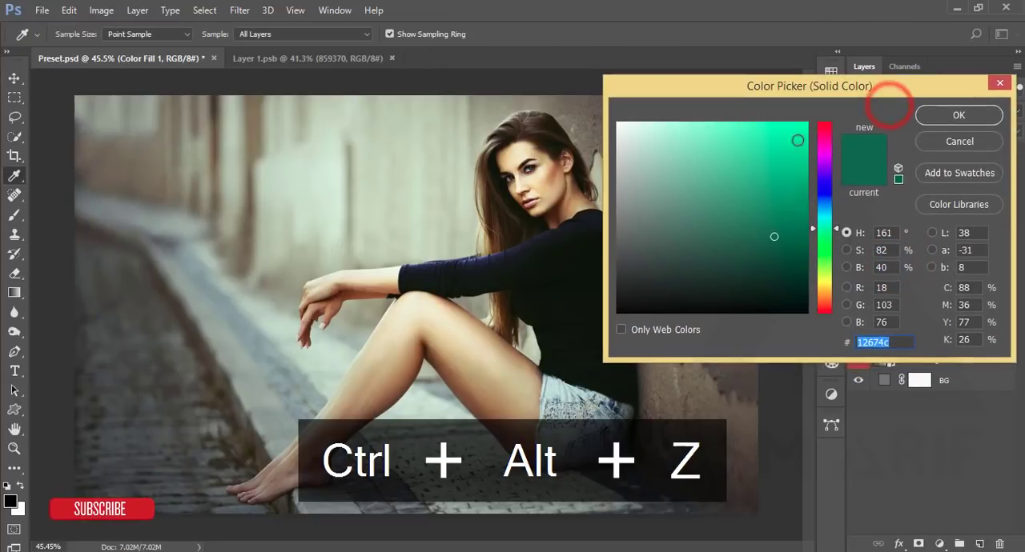
click(711, 270)
click(758, 294)
click(823, 163)
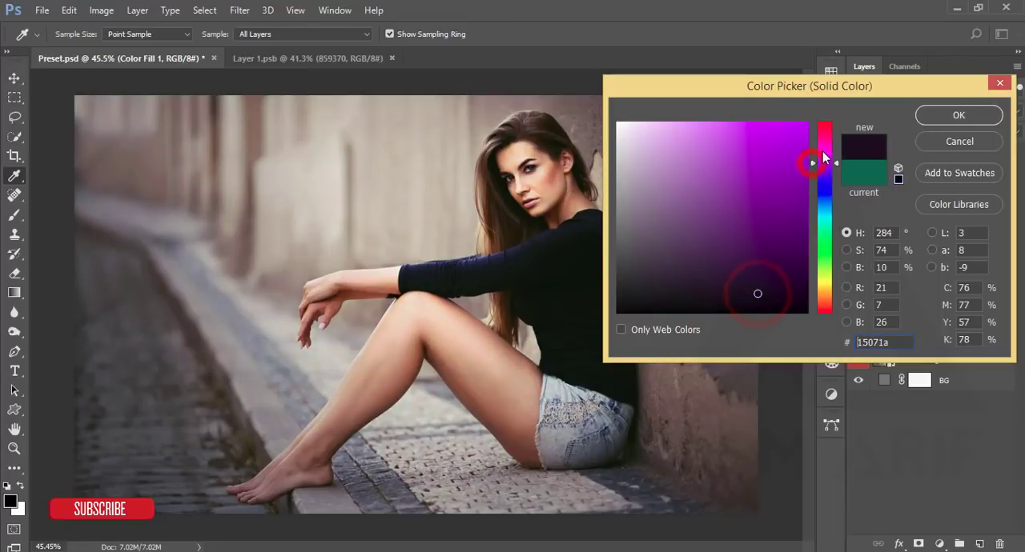
click(783, 138)
click(744, 222)
drag(647, 249, 631, 153)
click(762, 192)
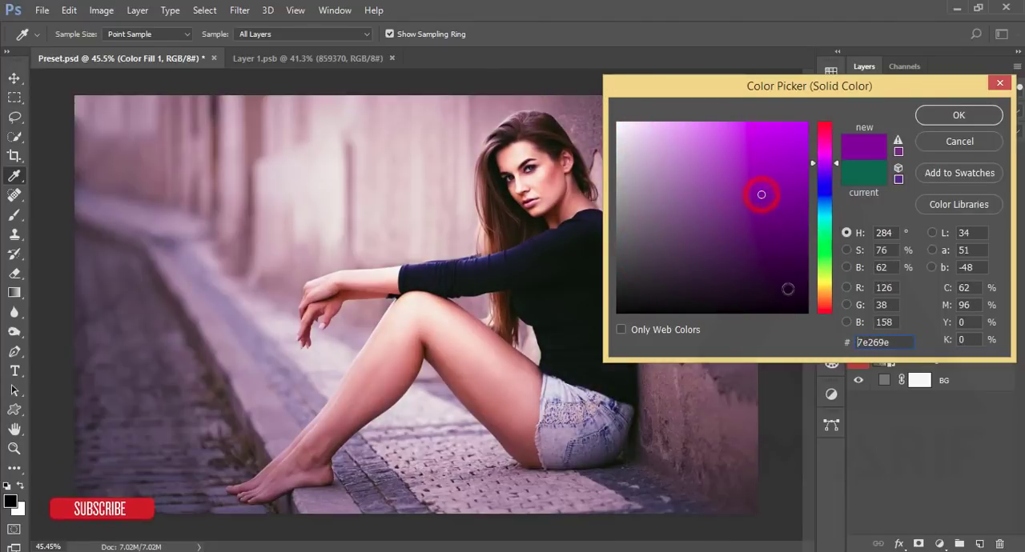
click(787, 289)
click(825, 231)
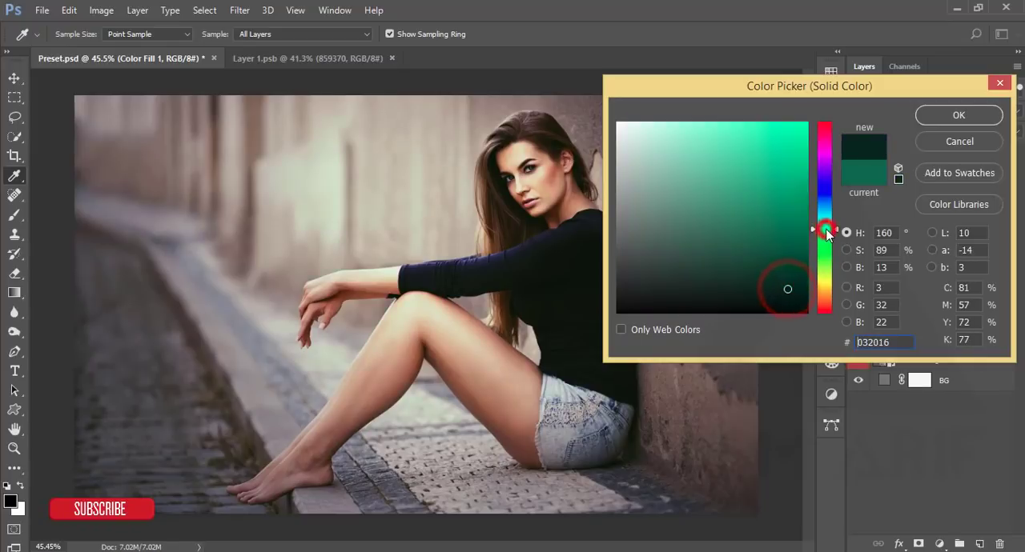
click(999, 83)
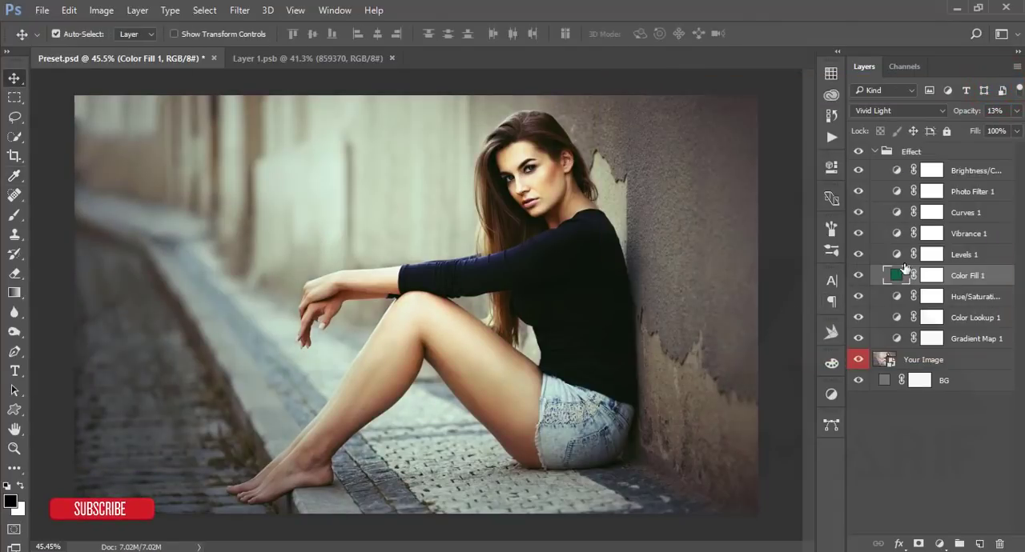
- Examine the Levels 1 settings for the RGB and individual colour channels, and check the Vibrance 1 settings
click(861, 254)
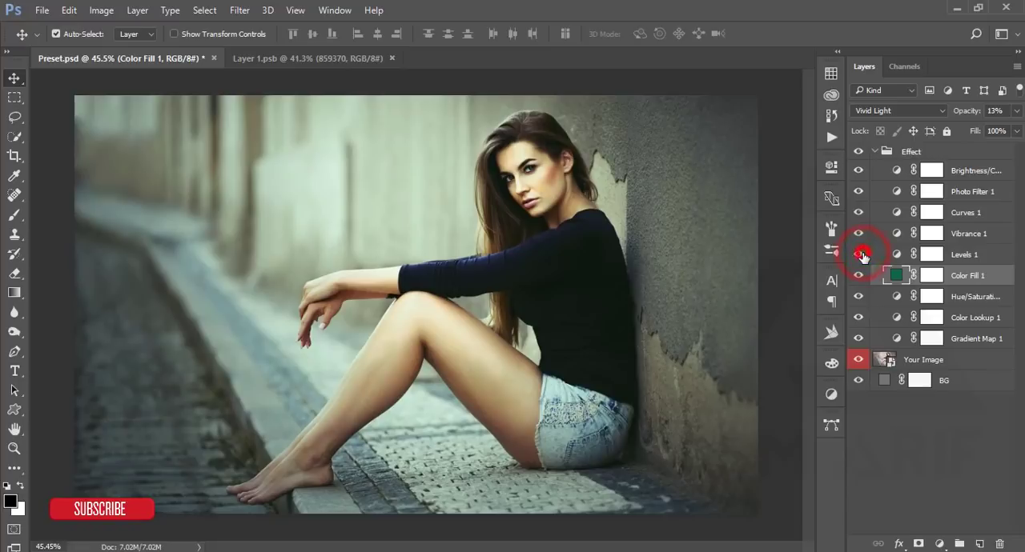
double_click(897, 256)
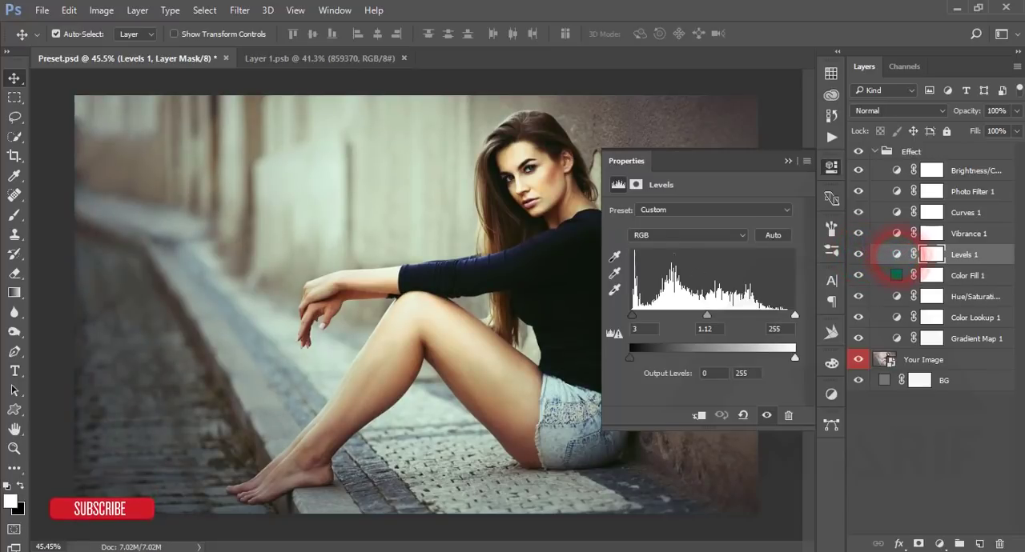
click(650, 236)
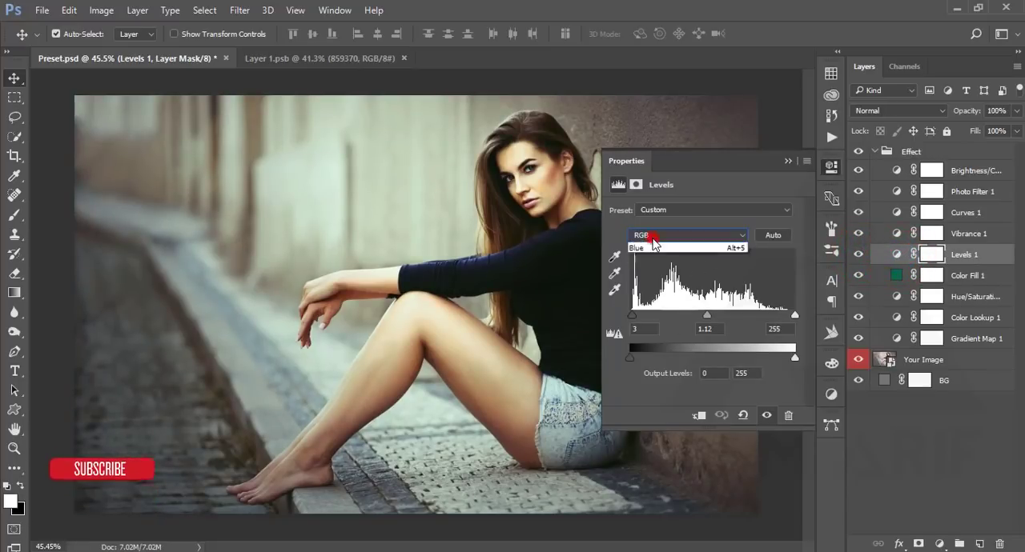
click(651, 256)
click(661, 243)
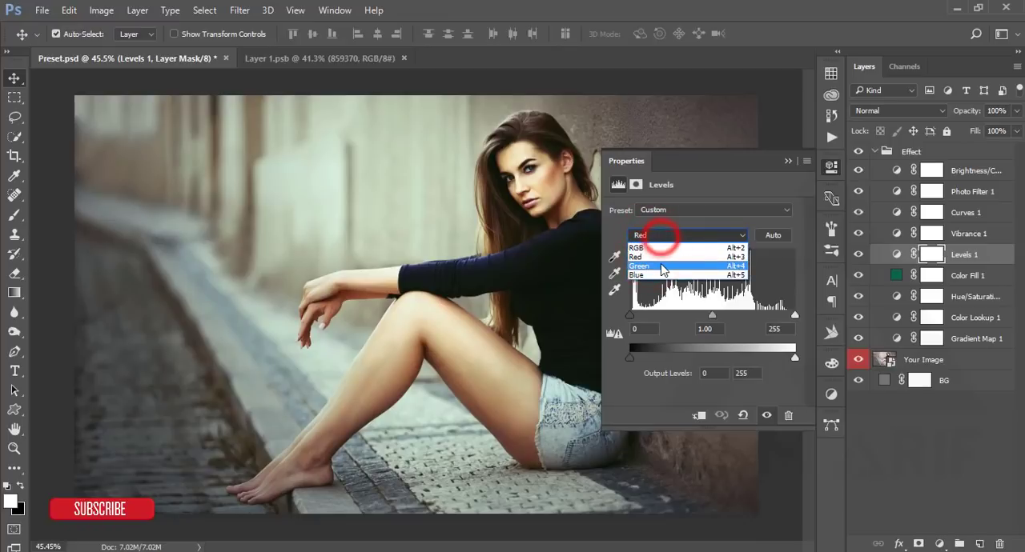
click(661, 243)
click(782, 162)
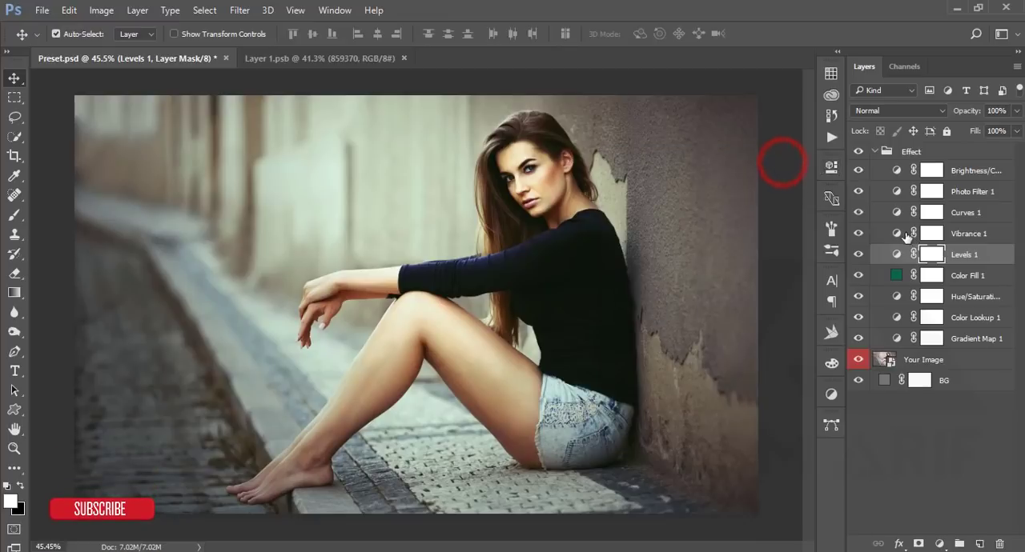
click(900, 235)
click(790, 162)
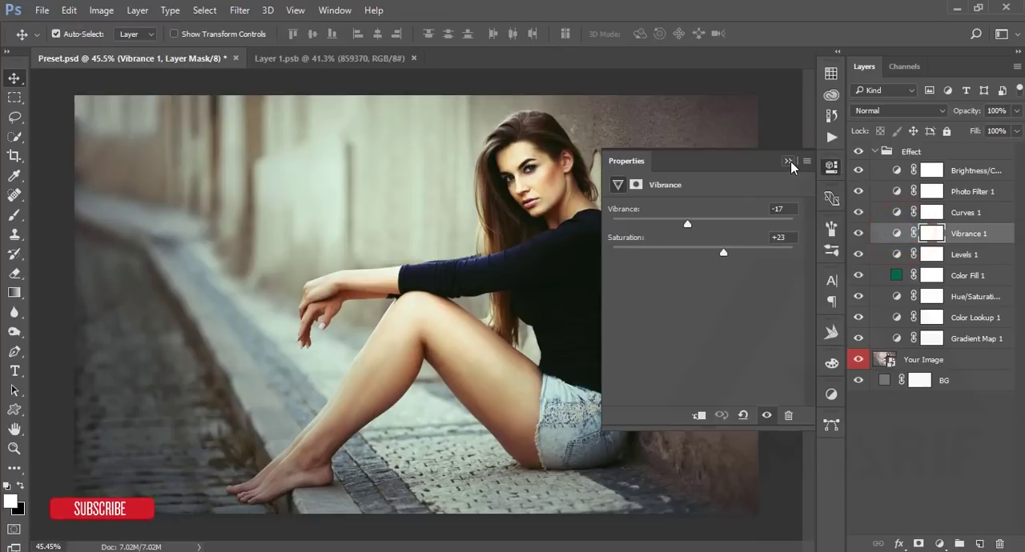
- Examine the Curves 1 adjustment for the composite RGB curve and its individual colour channels
click(895, 213)
click(710, 227)
click(711, 232)
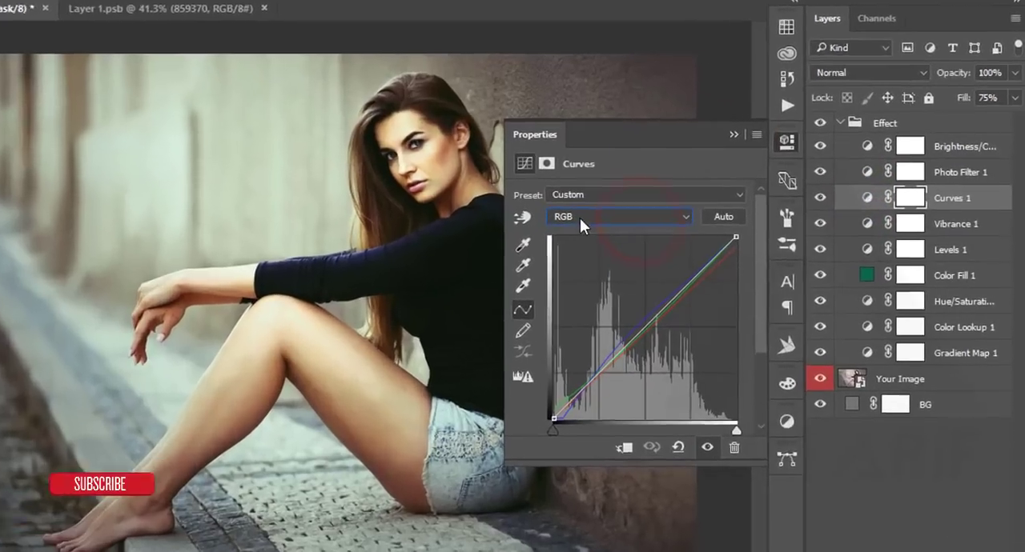
click(661, 228)
click(659, 267)
click(519, 210)
click(506, 251)
click(524, 210)
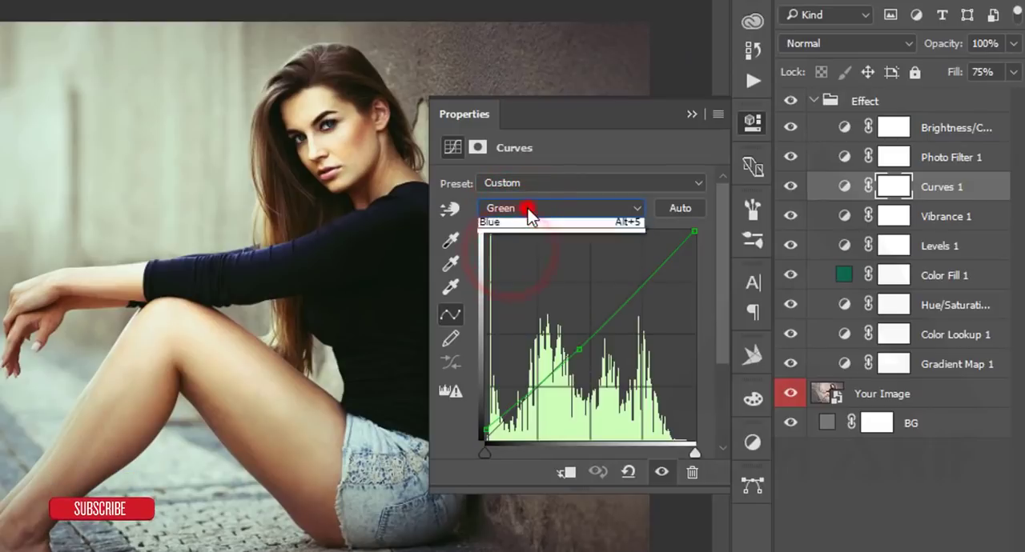
click(512, 237)
click(691, 113)
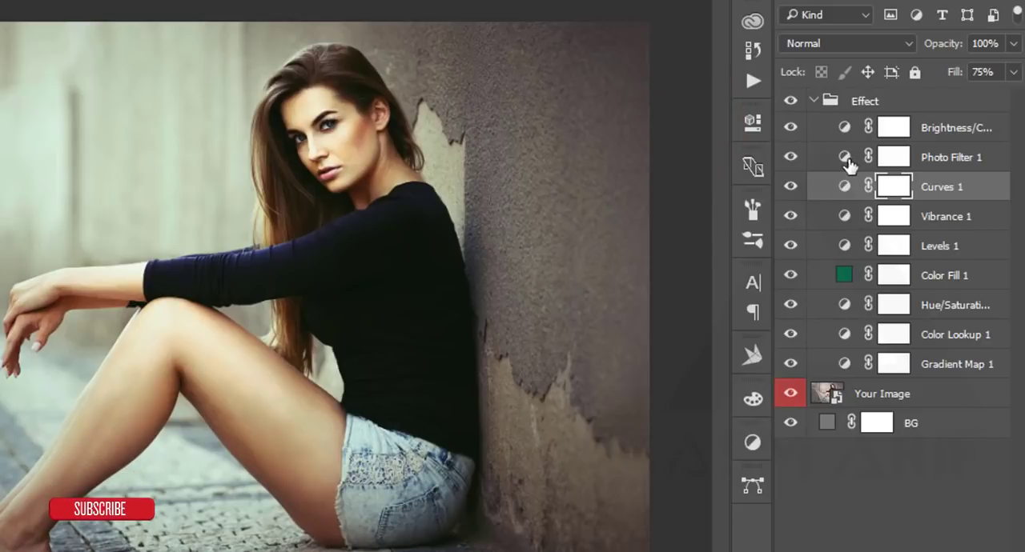
- Compare the image with and without the Brightness/Contrast layer, then collapse the Effect group and compare the image with the group hidden and shown
click(786, 132)
click(786, 130)
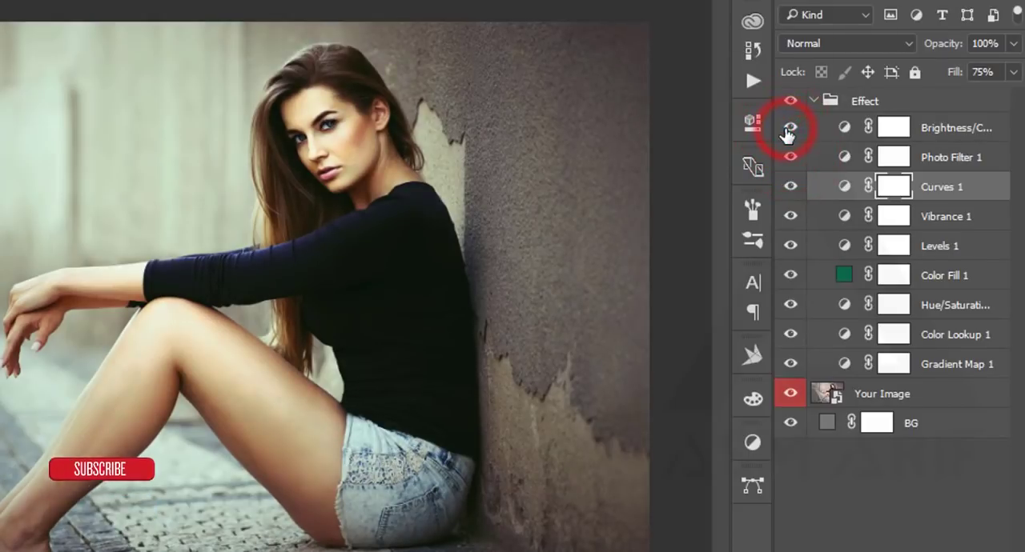
click(813, 103)
click(812, 102)
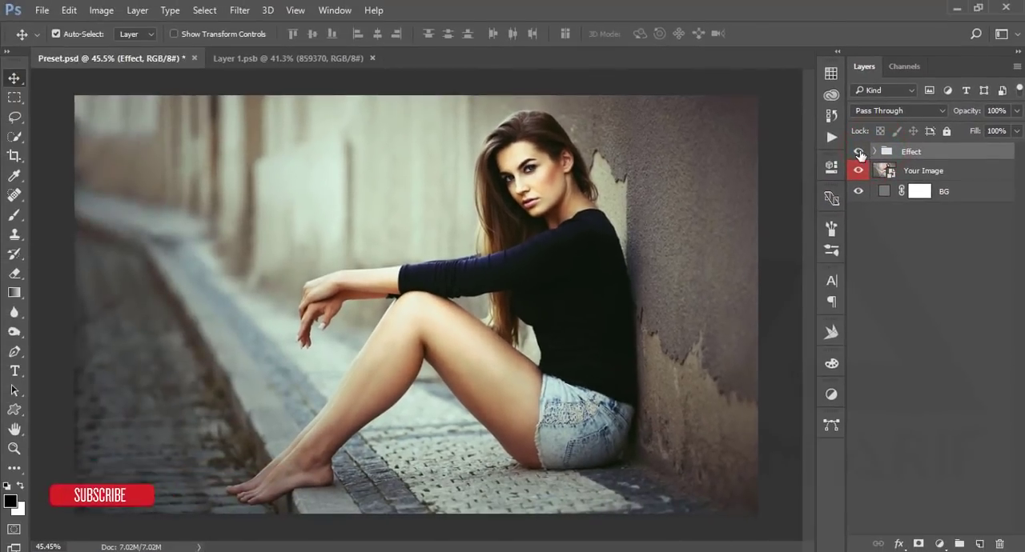
click(793, 106)
click(859, 152)
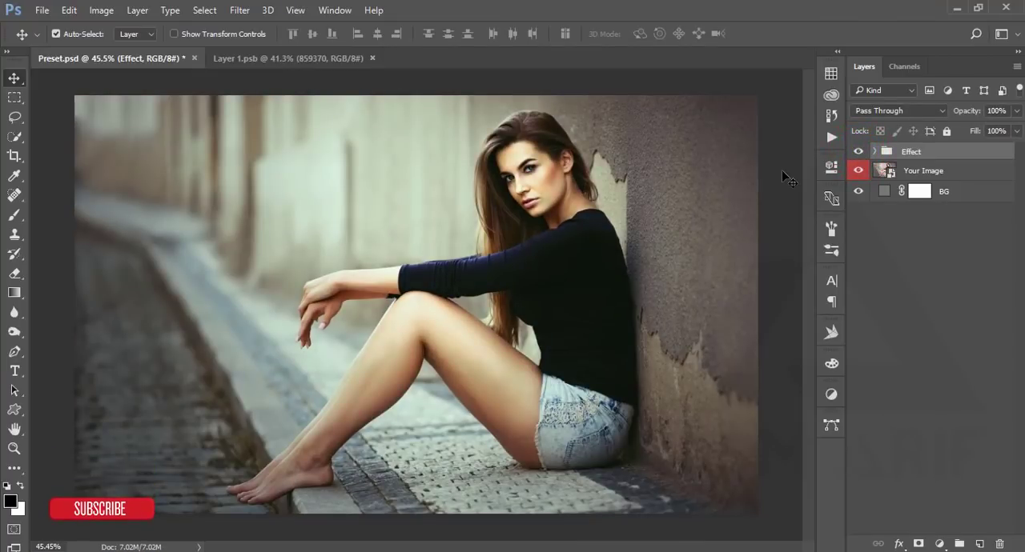
- Open the contents of the Your Image smart object and place 859370.jpg in it as an embedded image
double_click(888, 171)
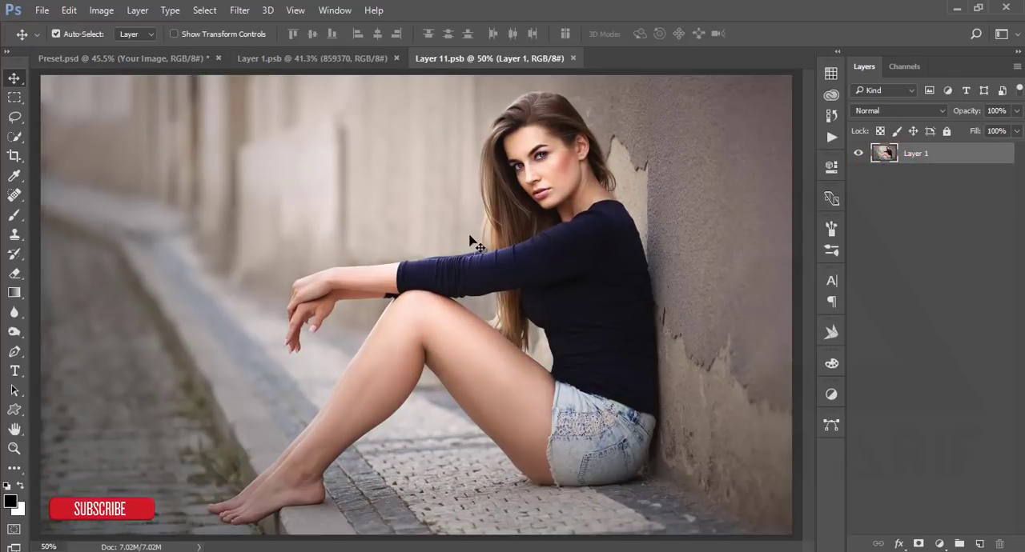
click(40, 10)
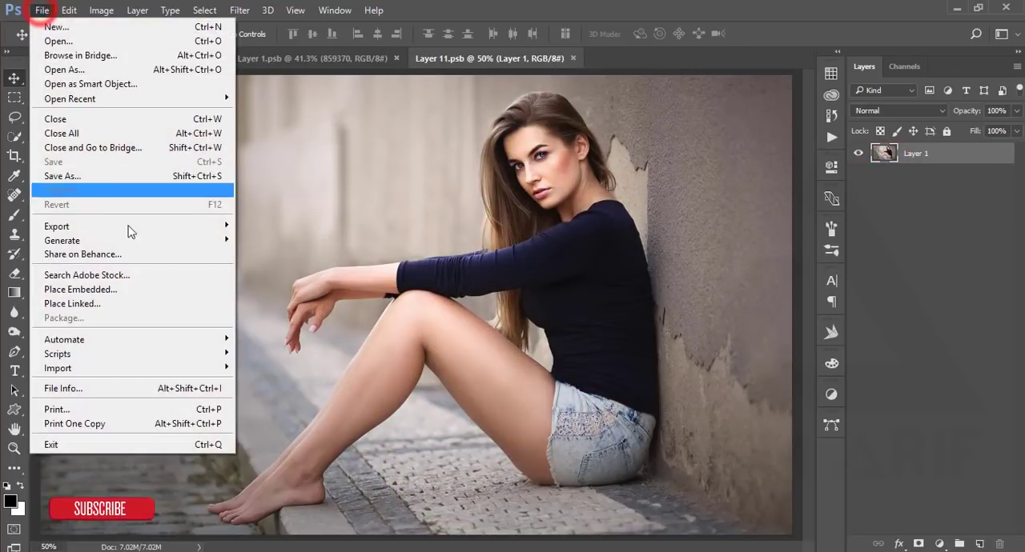
click(139, 291)
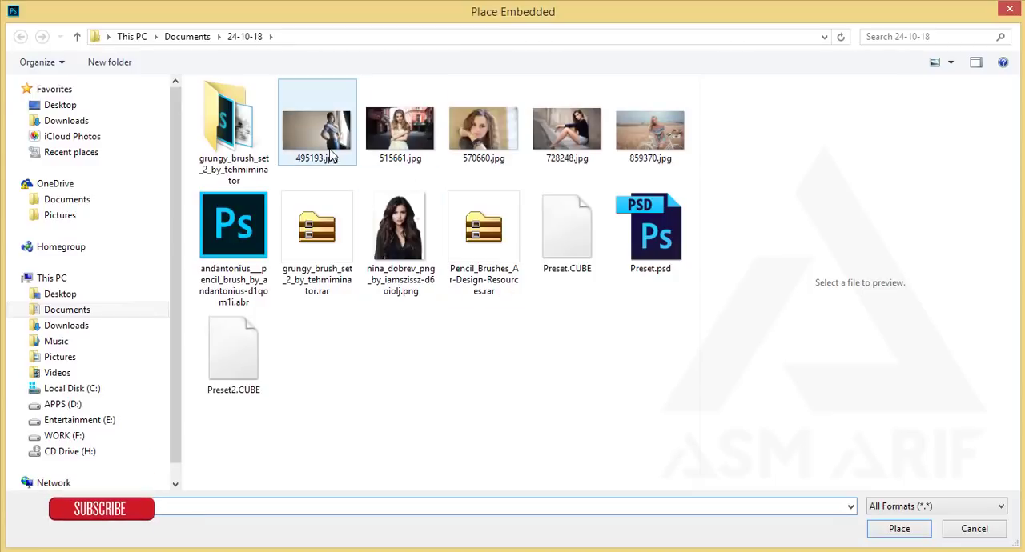
click(408, 137)
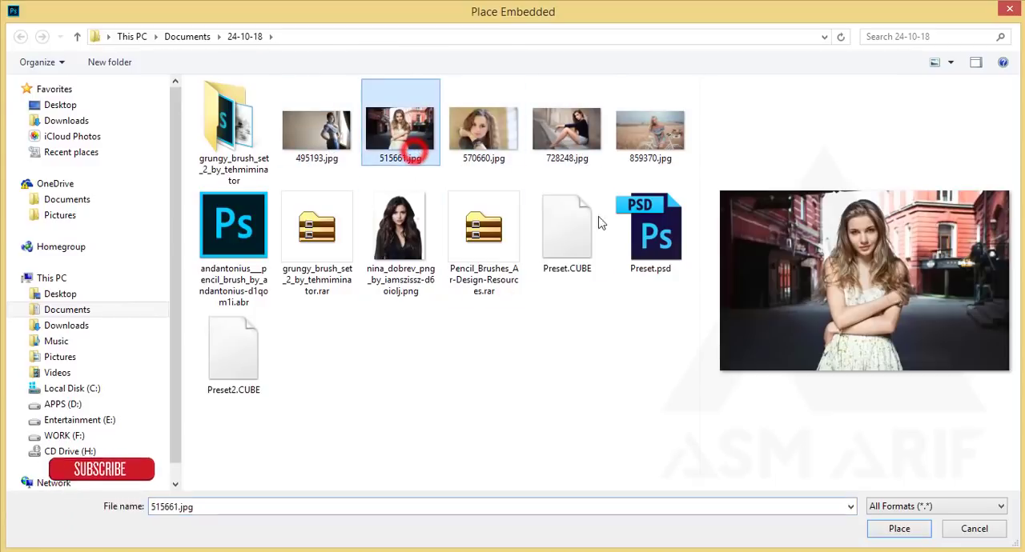
click(664, 132)
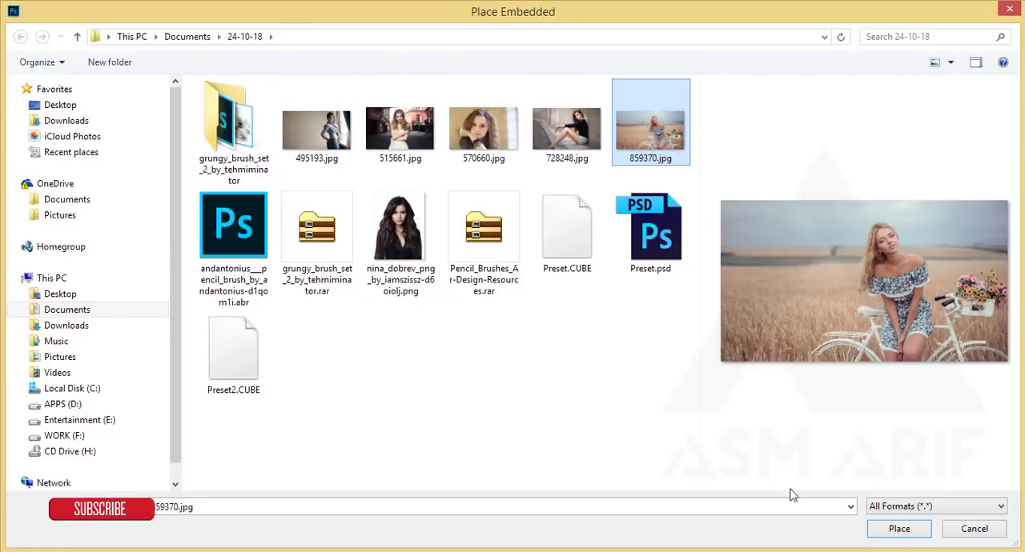
click(905, 531)
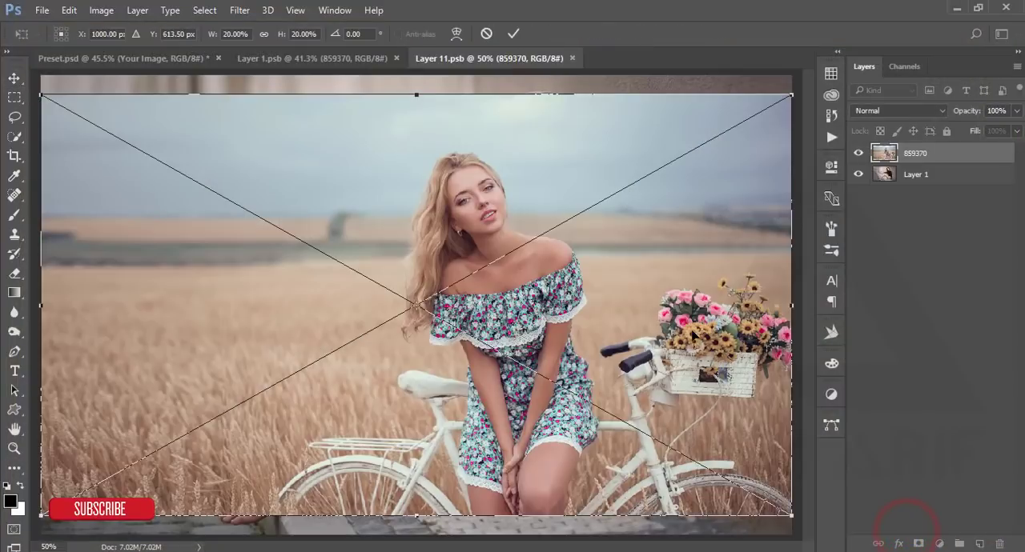
- Scale the placed 859370 photo up to about 21.95% so it covers the whole canvas, and save the smart object
scroll(692, 332, down, 2)
drag(726, 131, 750, 106)
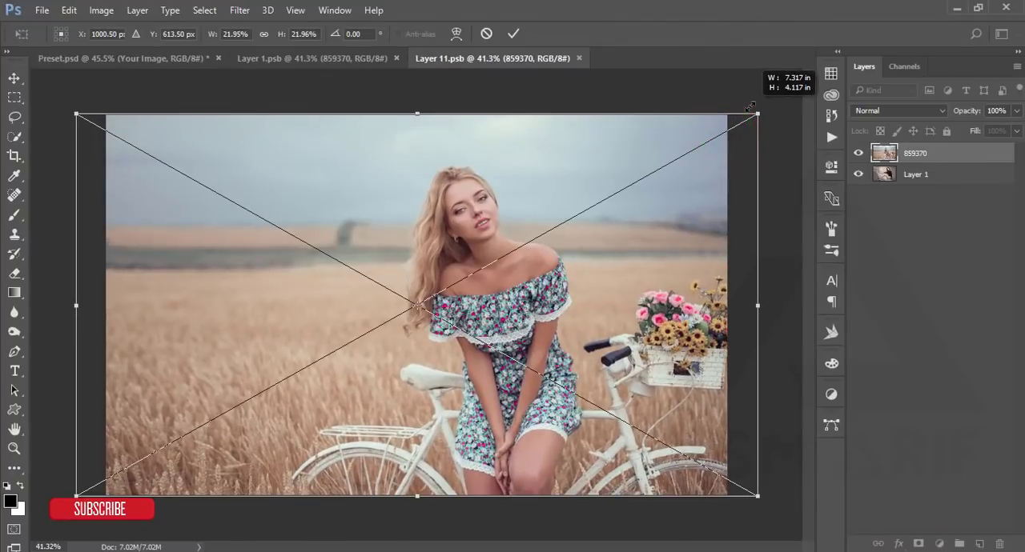
click(514, 34)
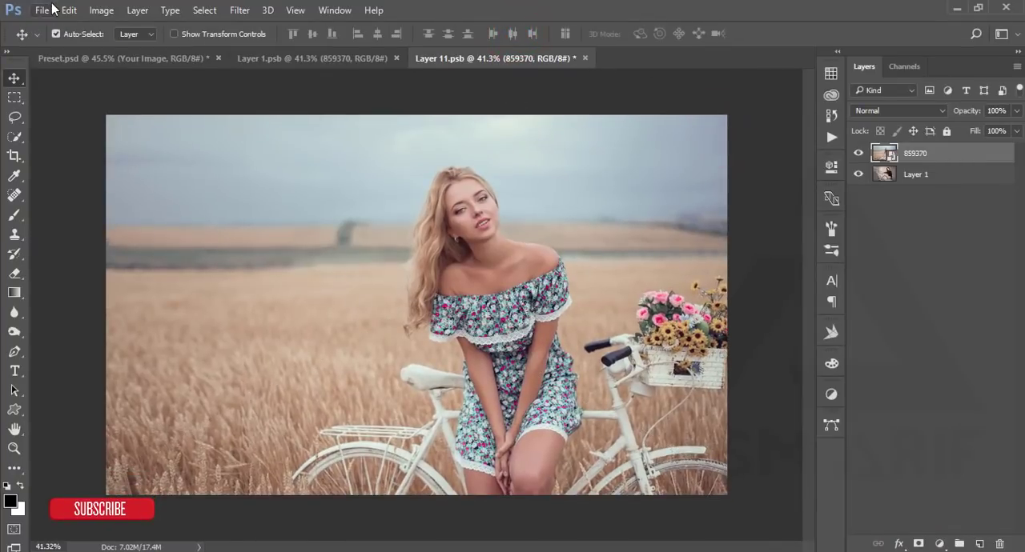
click(44, 11)
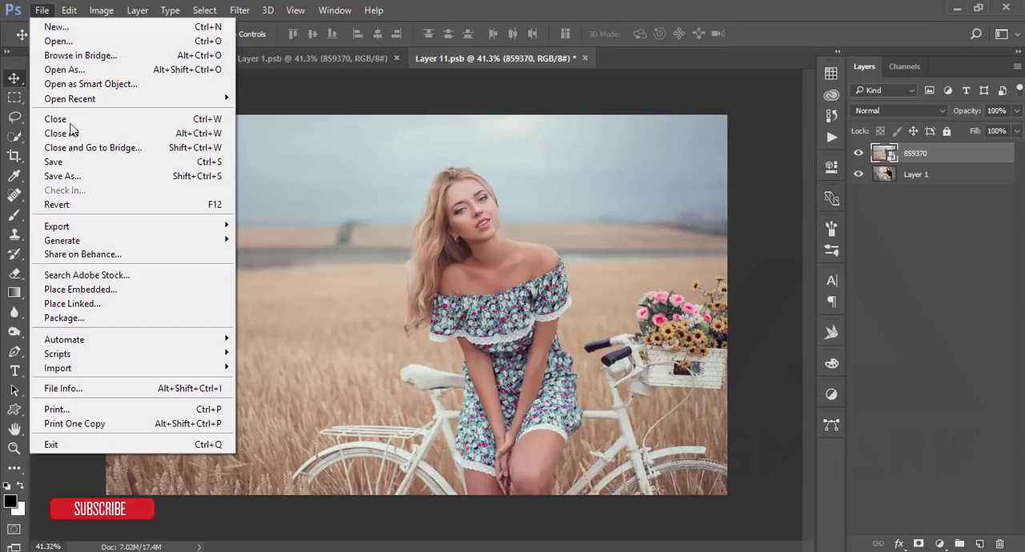
click(80, 164)
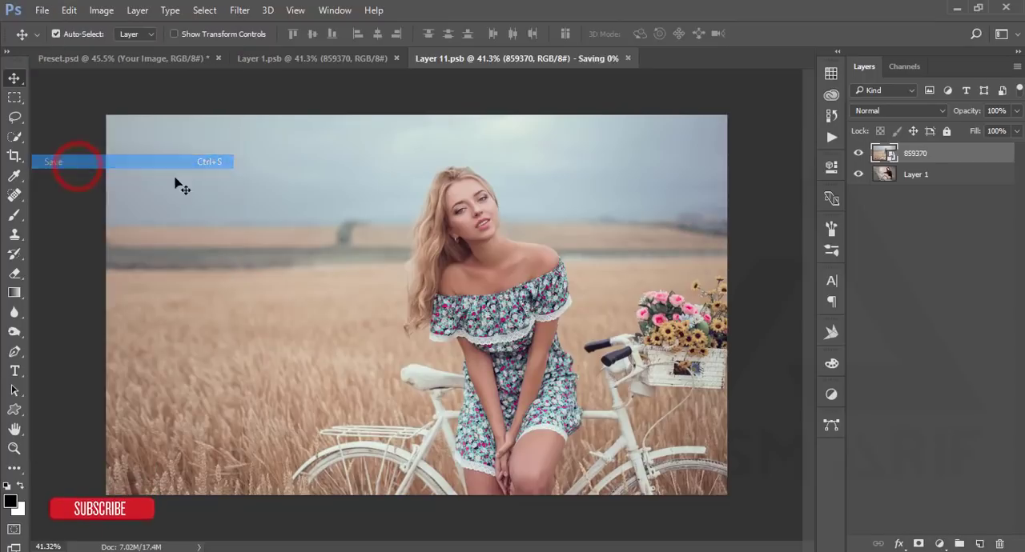
- Return to Preset.psd and compare the bicycle photo with the Effect group hidden and shown
click(357, 62)
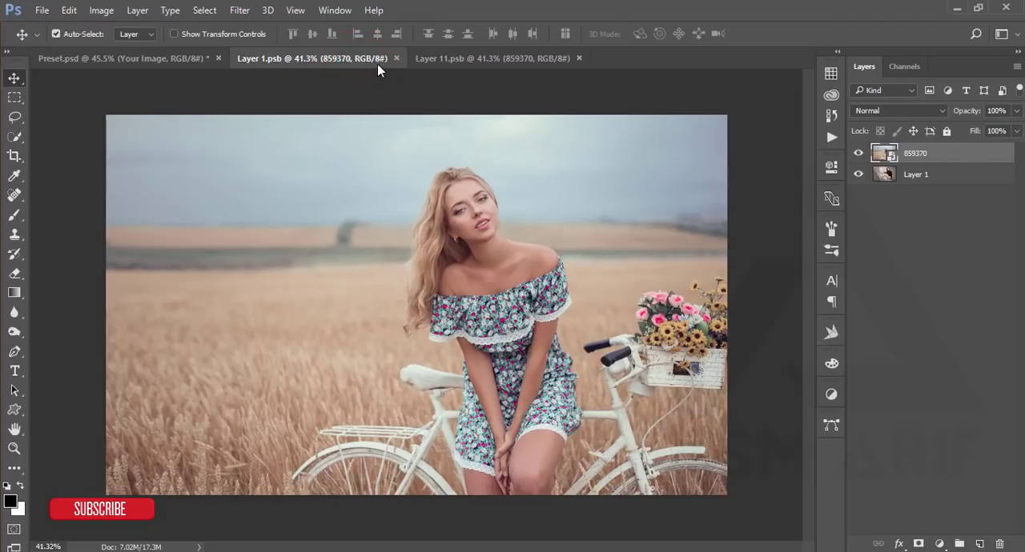
click(431, 59)
click(353, 61)
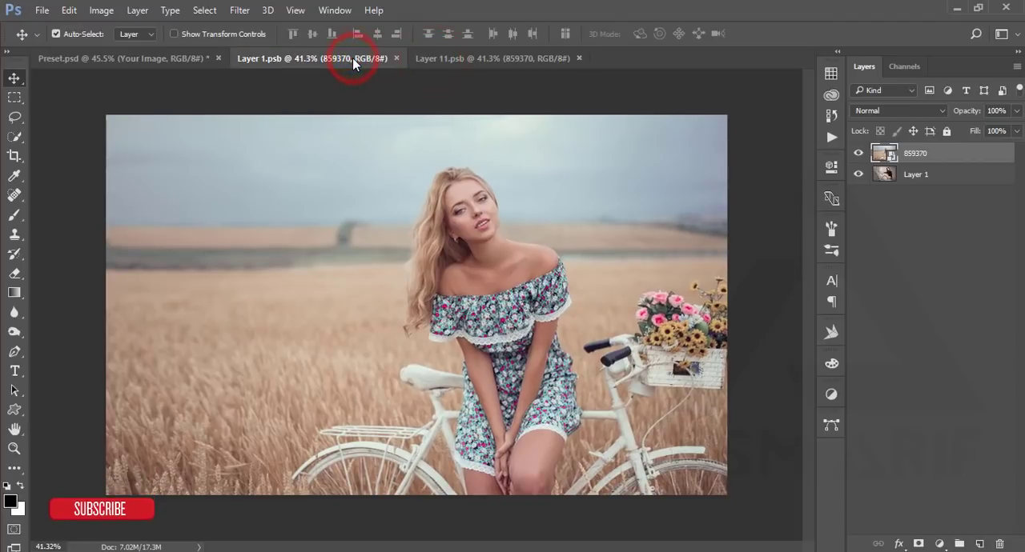
click(168, 58)
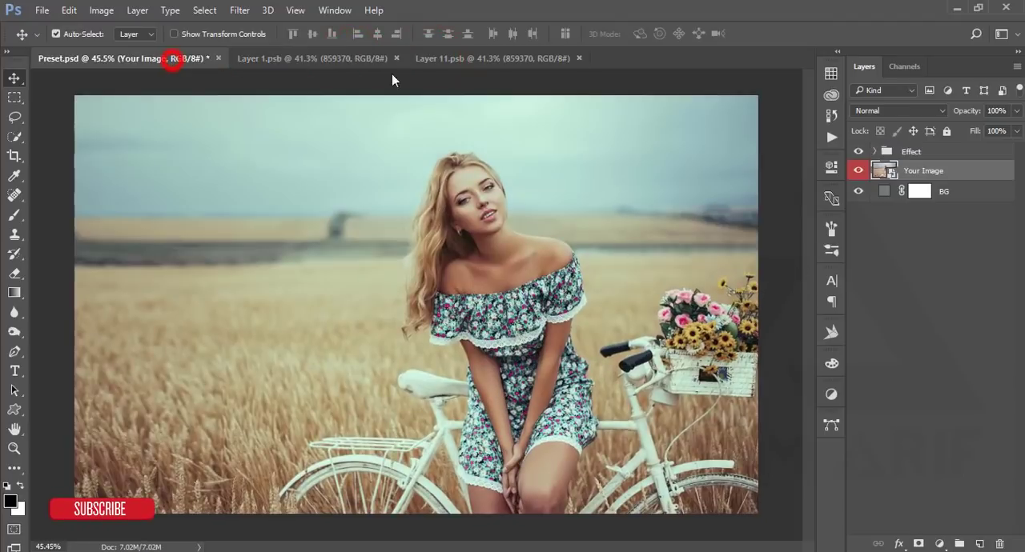
click(858, 151)
click(859, 151)
- Close the Layer 1.psb and Layer 11.psb documents and collapse the Effect group in Preset.psd
click(657, 387)
key(ctrl+z)
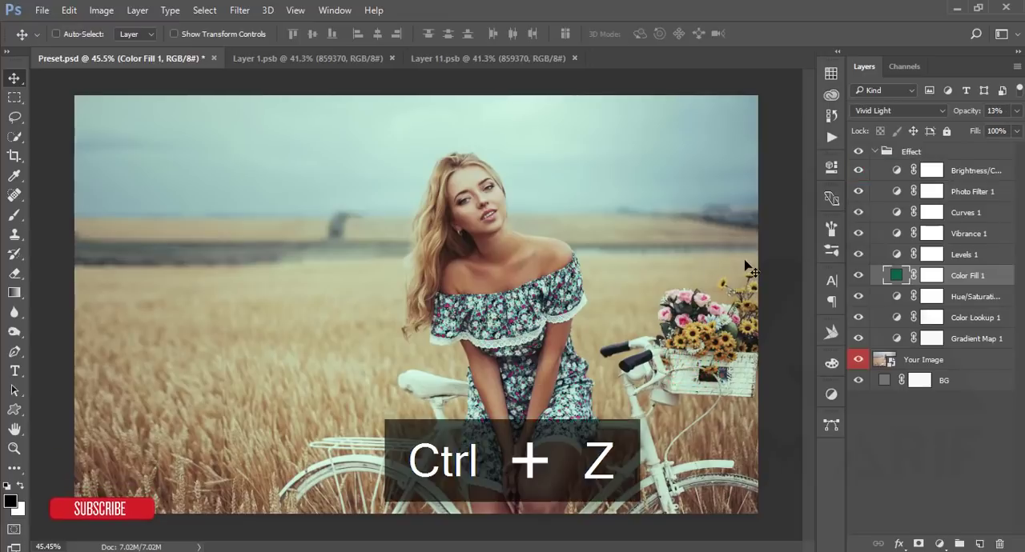
click(391, 59)
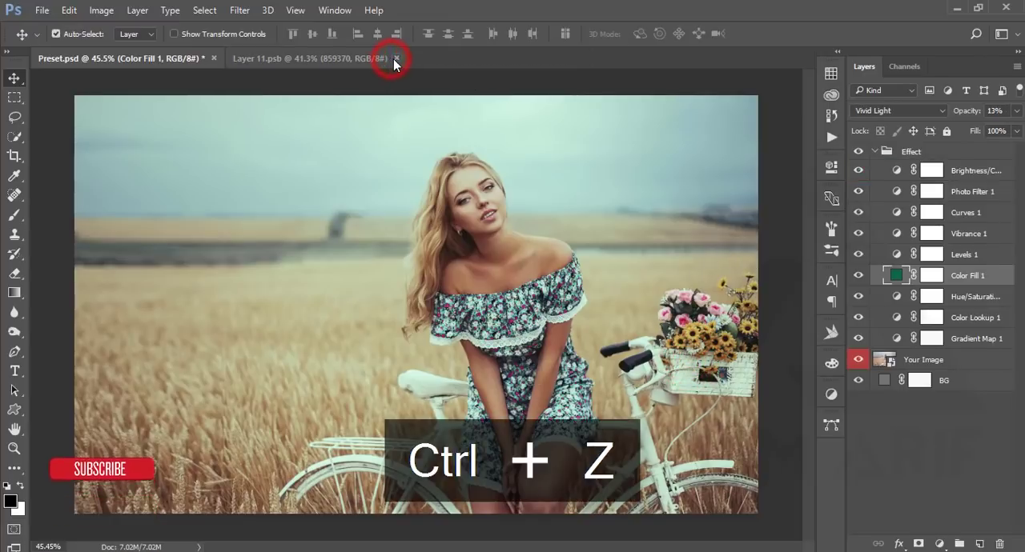
click(394, 59)
click(187, 57)
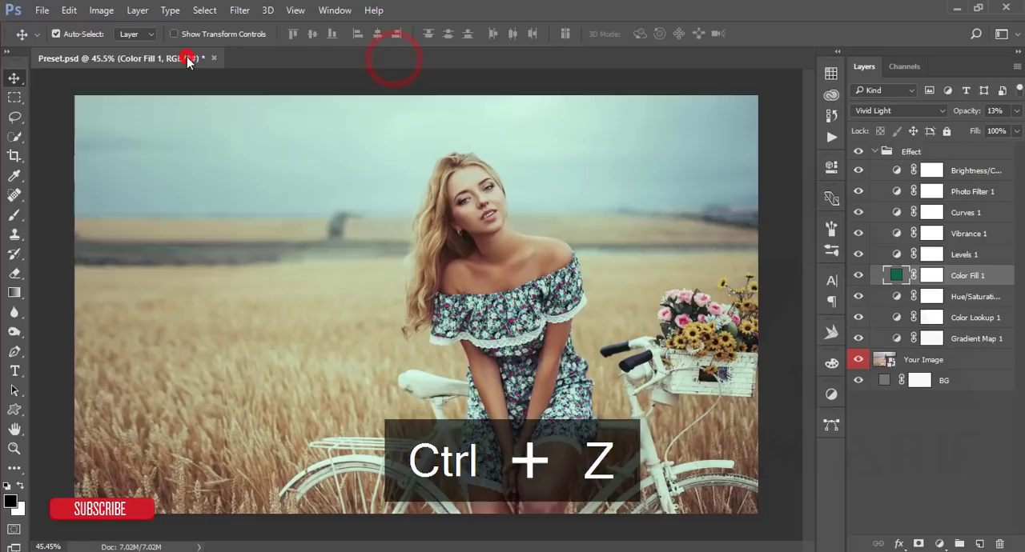
click(876, 153)
click(875, 151)
- Reopen the Your Image smart object, hide its 859370 layer and place 570660.jpg as an embedded image
click(893, 171)
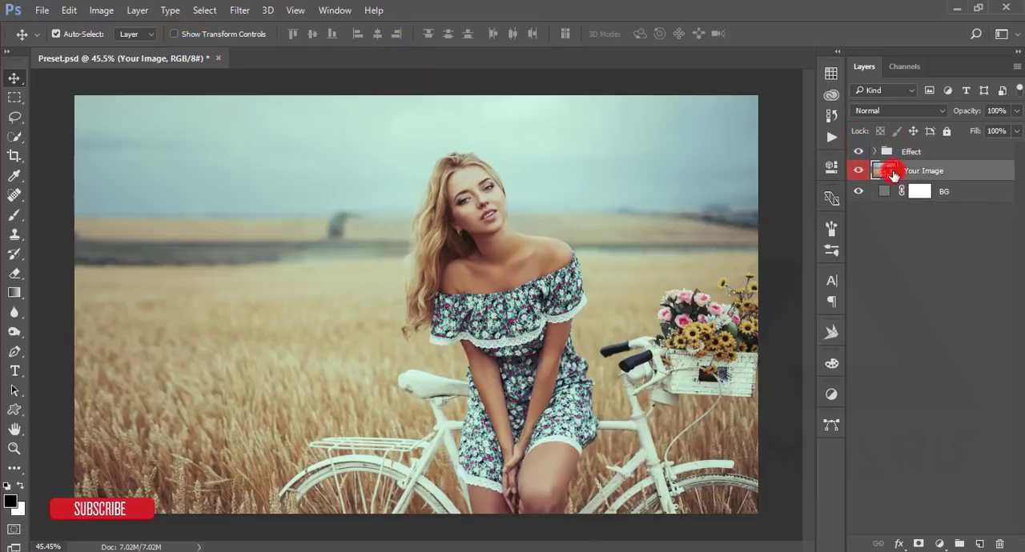
double_click(893, 172)
click(857, 153)
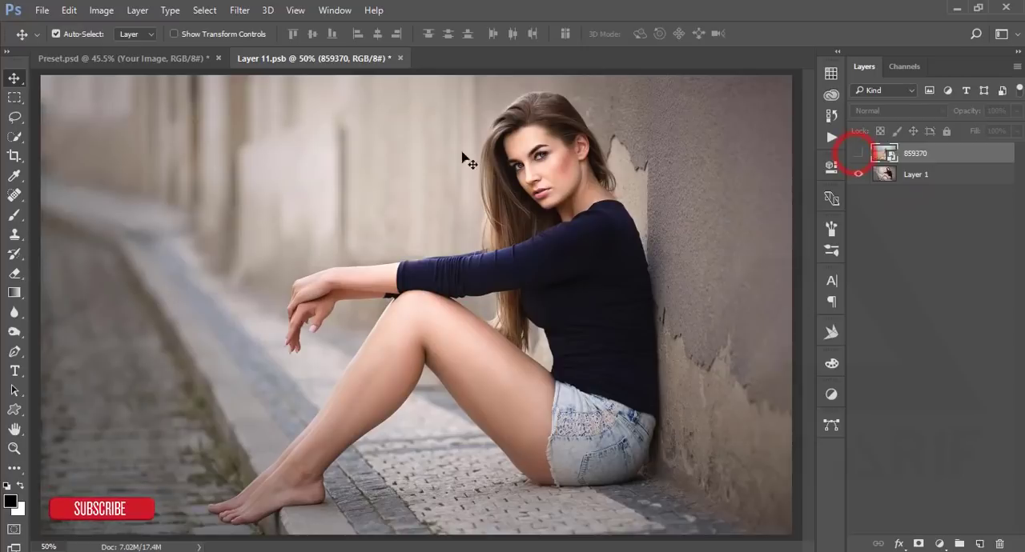
click(42, 10)
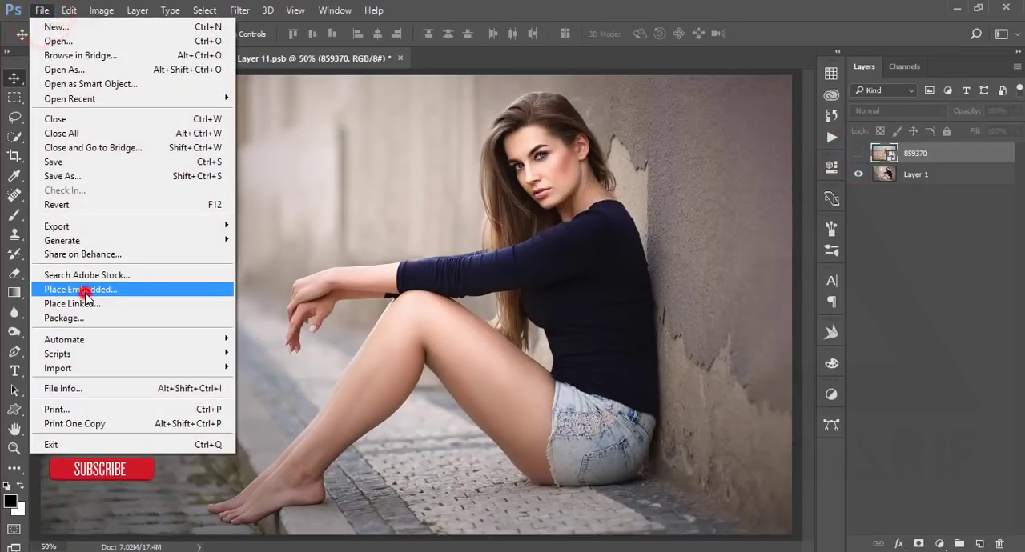
click(85, 290)
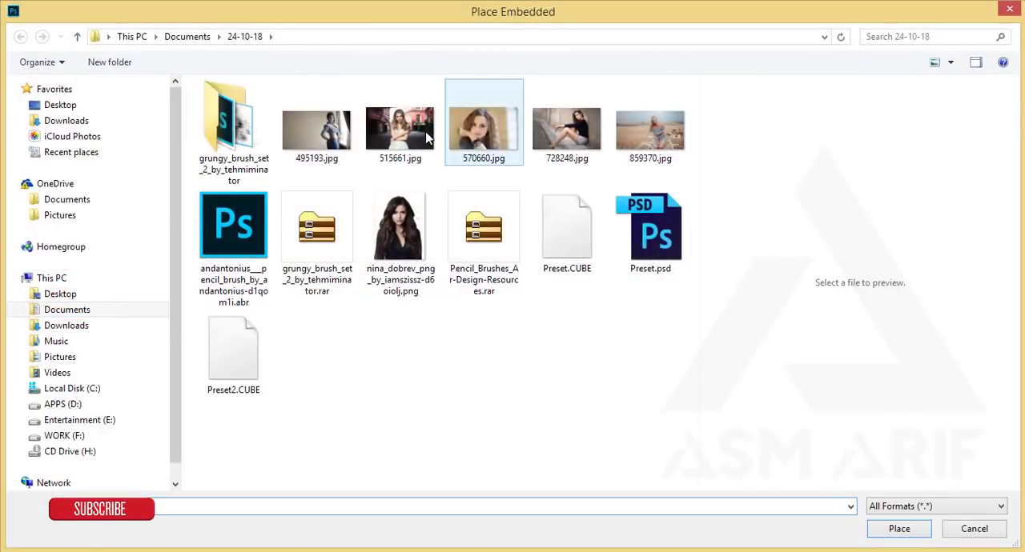
click(483, 133)
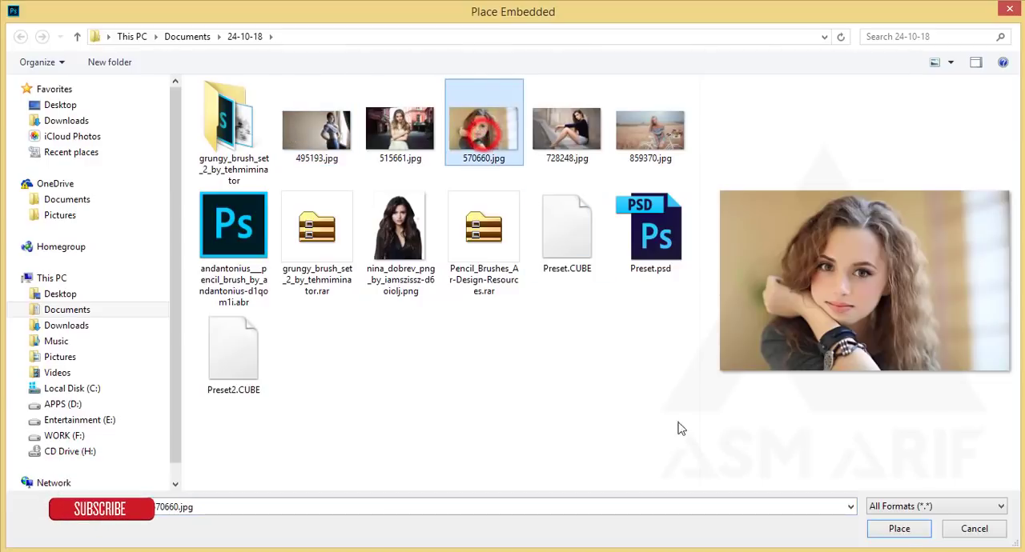
click(903, 528)
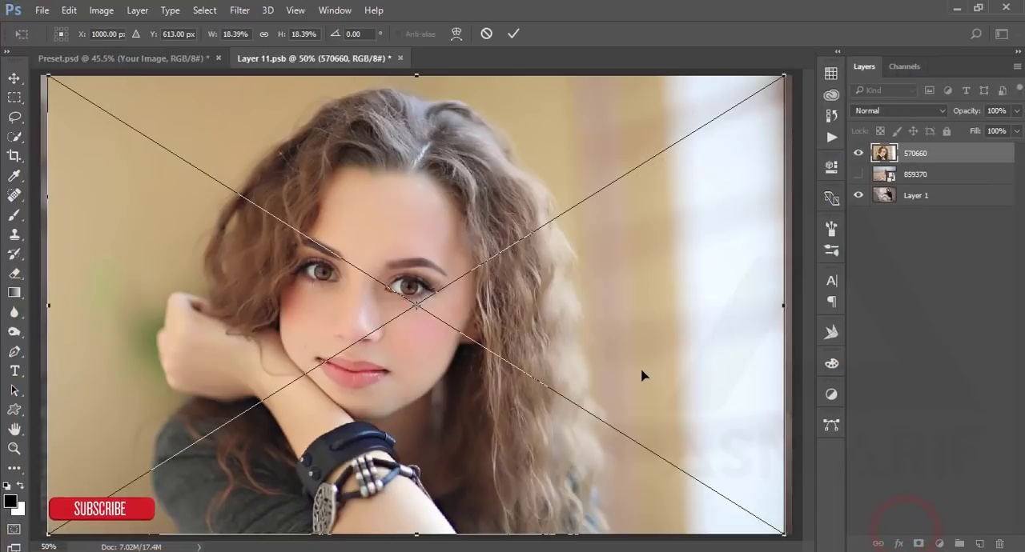
- Scale the placed 570660 photo up to about 18.86% so it covers the whole canvas, and save the smart object
key(ctrl+0)
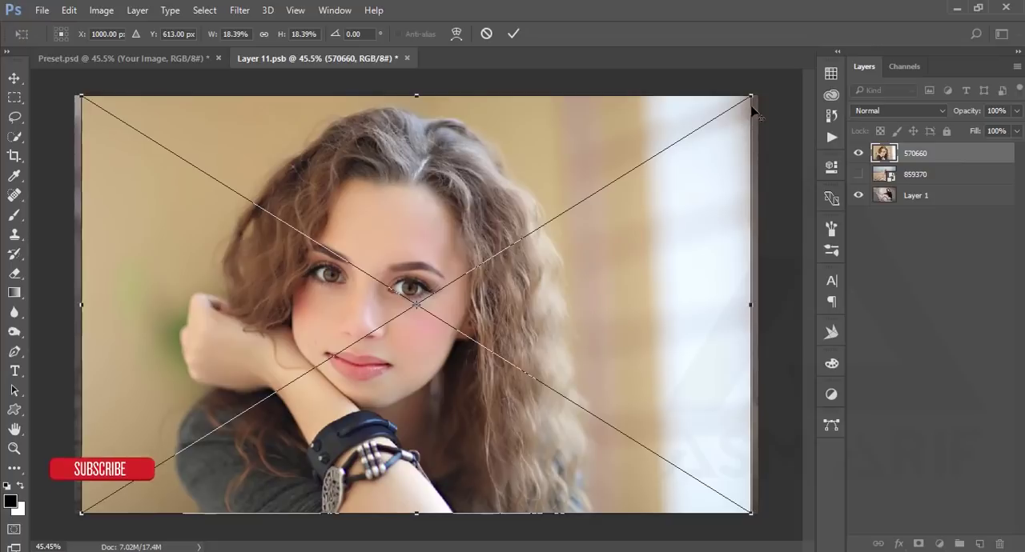
drag(750, 96, 759, 92)
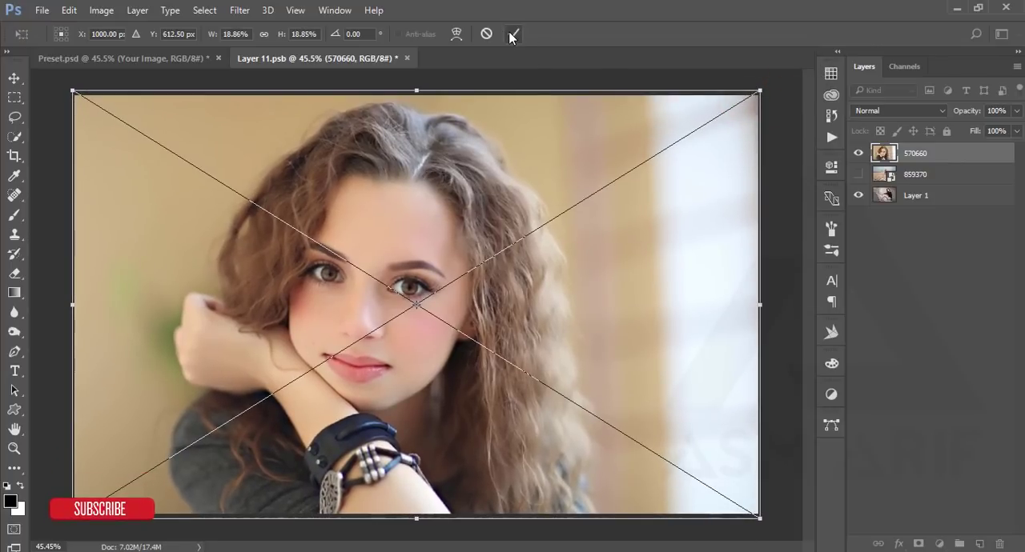
click(512, 35)
click(42, 10)
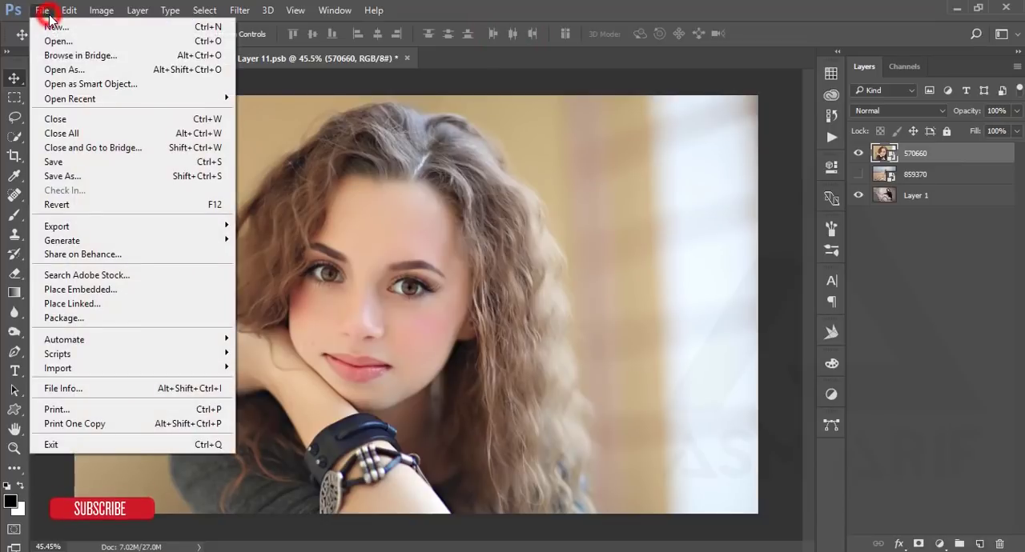
click(48, 142)
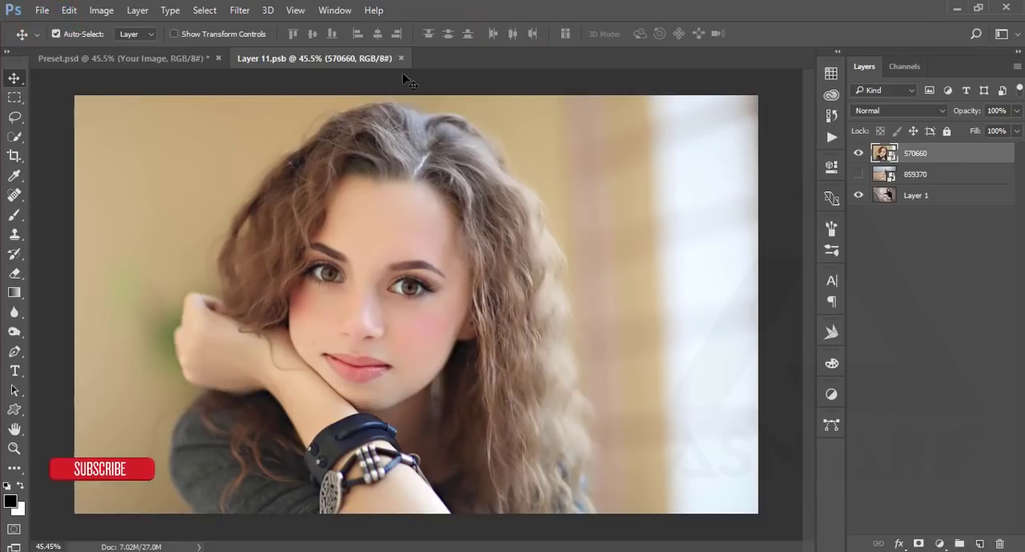
- Return to Preset.psd and compare the curly-haired portrait with the Effect group hidden and shown
click(181, 59)
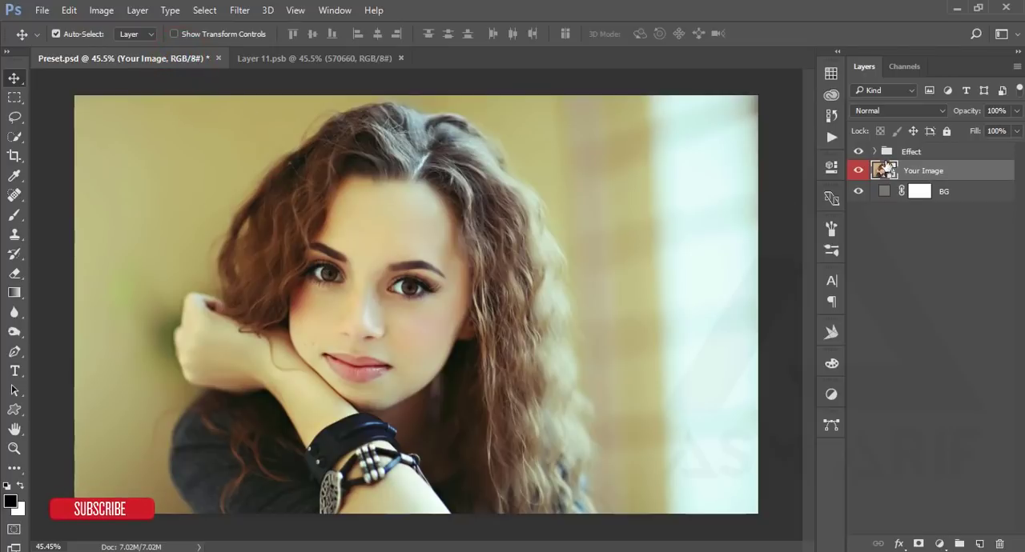
click(858, 152)
click(859, 152)
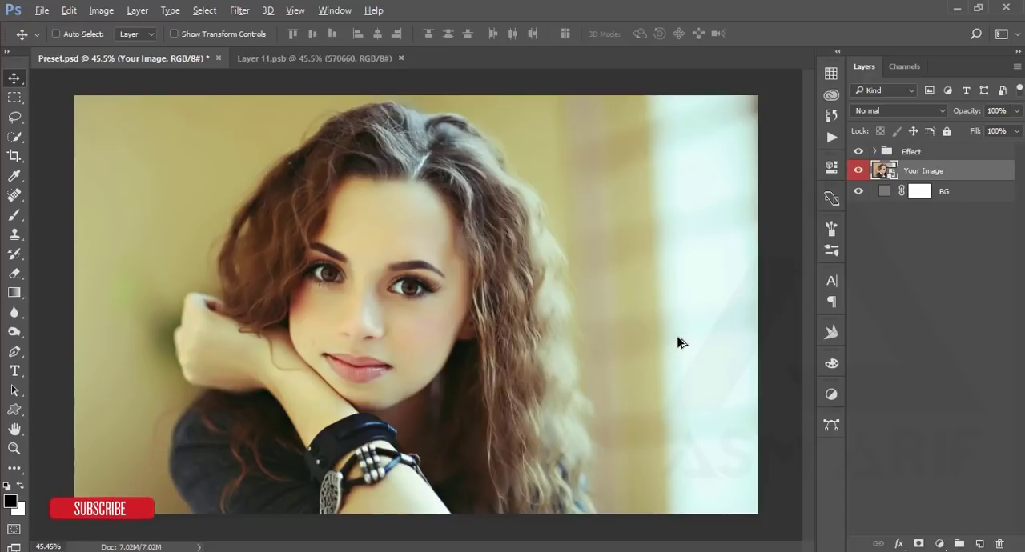
- Step back through the history to undo both photo replacements in Preset.psd
key(ctrl+alt+z)
key(ctrl+alt+z)
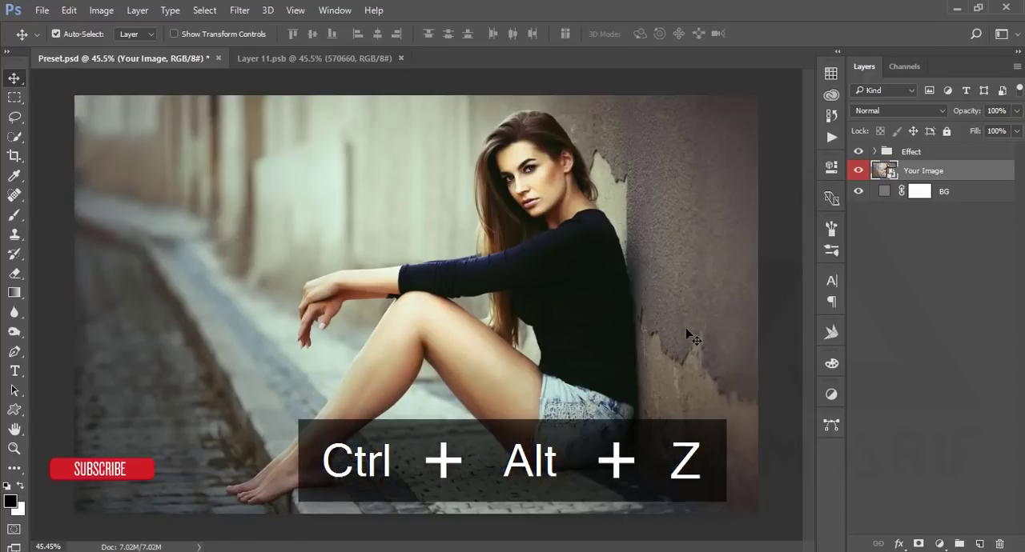